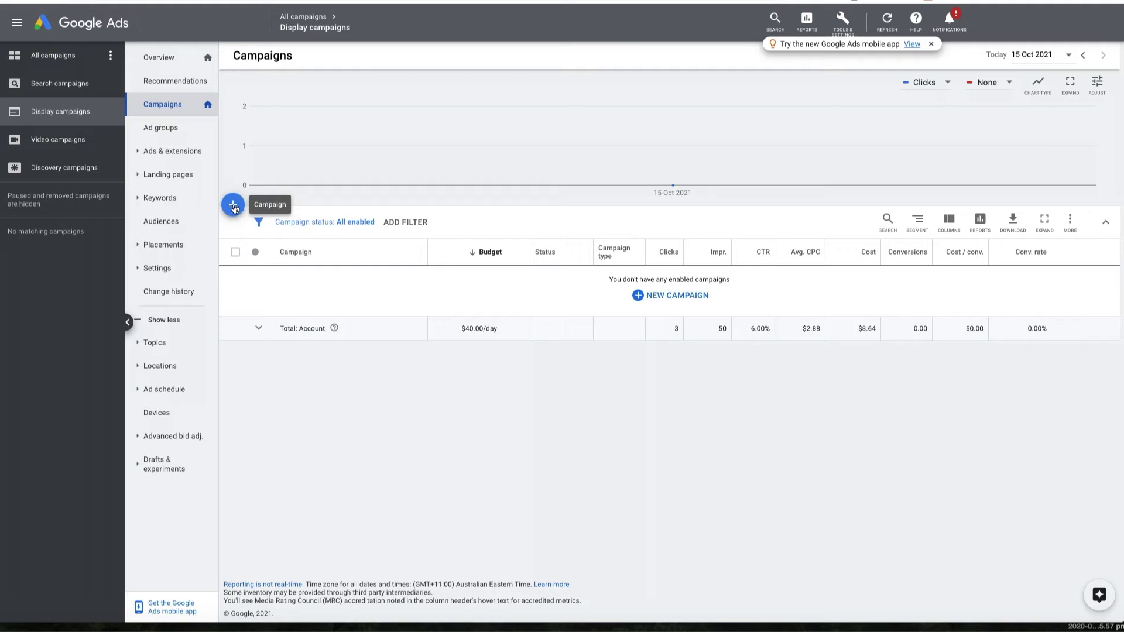
Start a new campaign and choose to create it without a goal's guidance.
{"action": "left_click", "coordinate": [232, 207]}
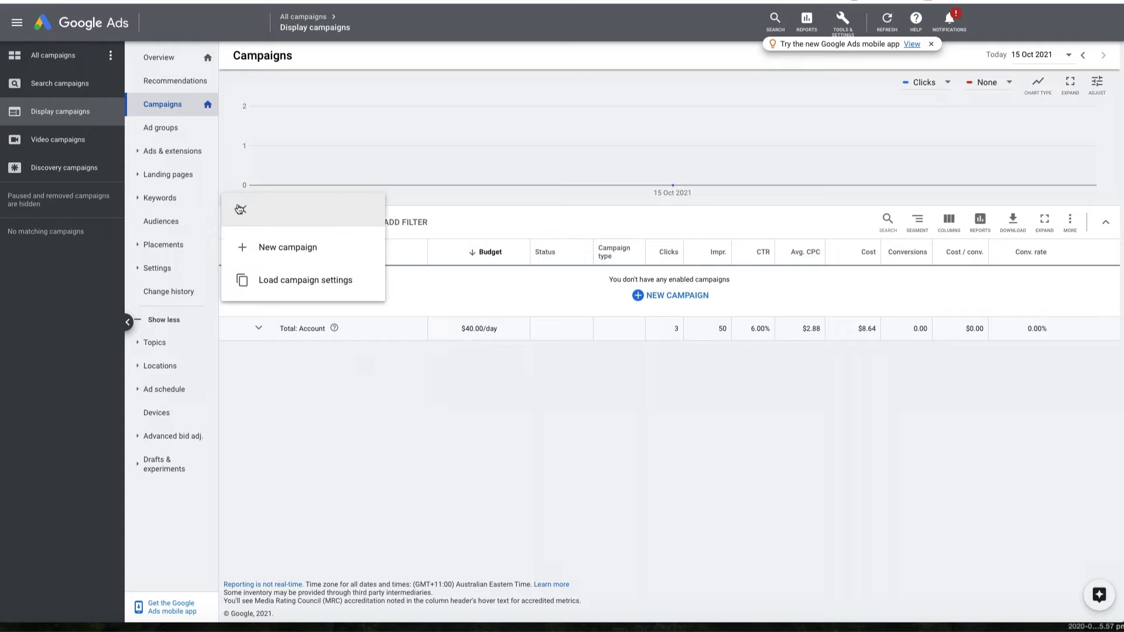
{"action": "left_click", "coordinate": [271, 249]}
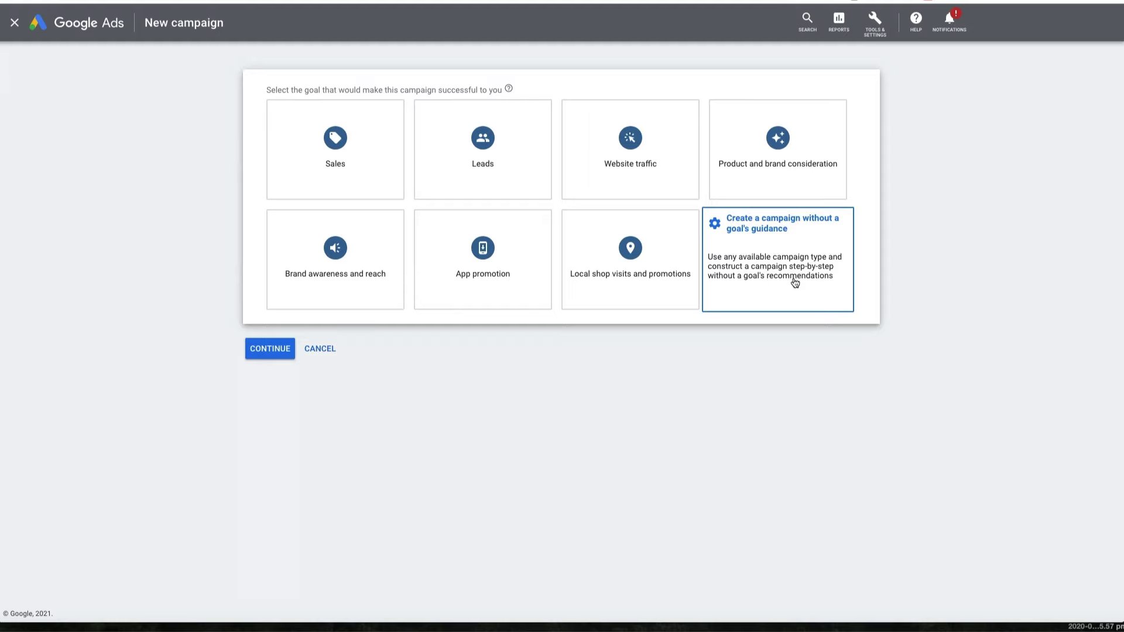
{"action": "left_click", "coordinate": [795, 283]}
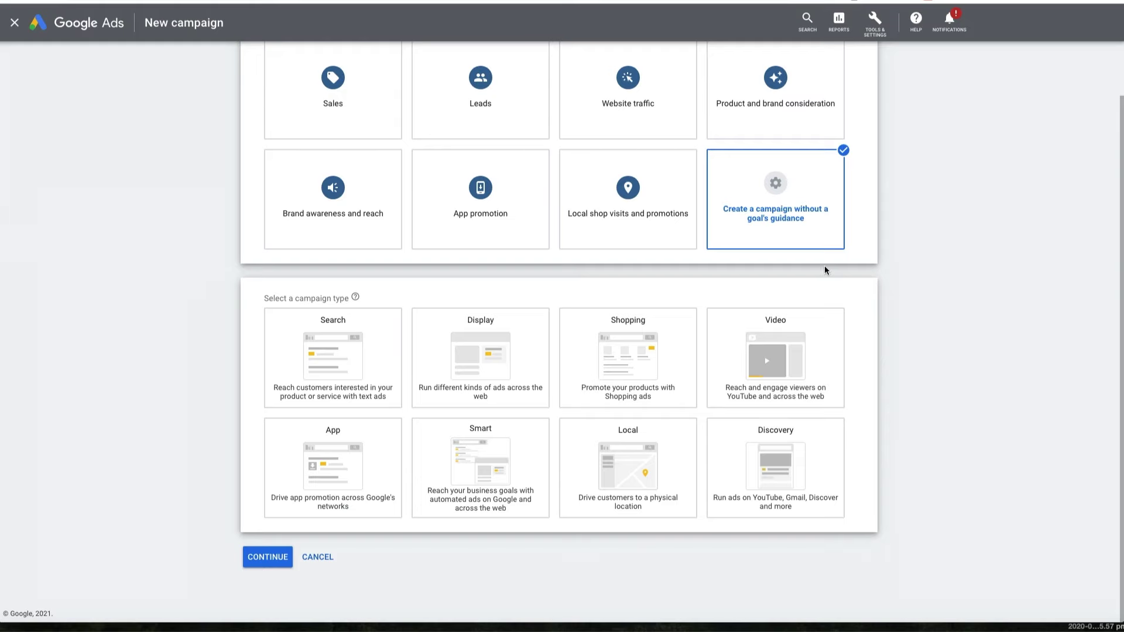
Choose Display as the campaign type, as a Standard display campaign.
{"action": "left_click", "coordinate": [484, 359]}
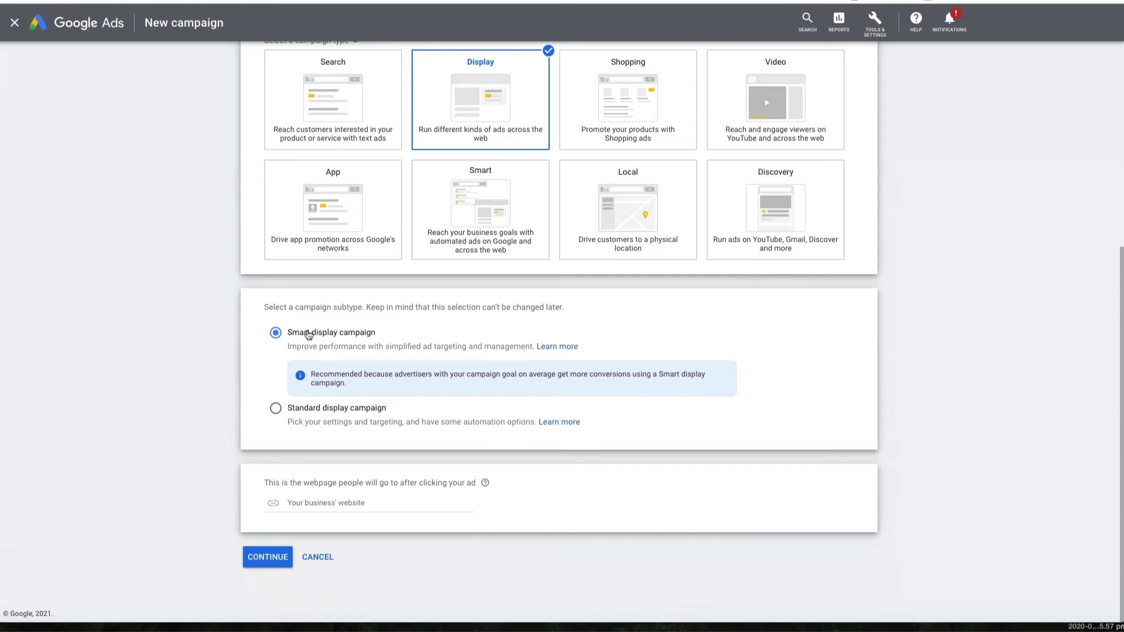
{"action": "left_click", "coordinate": [275, 410]}
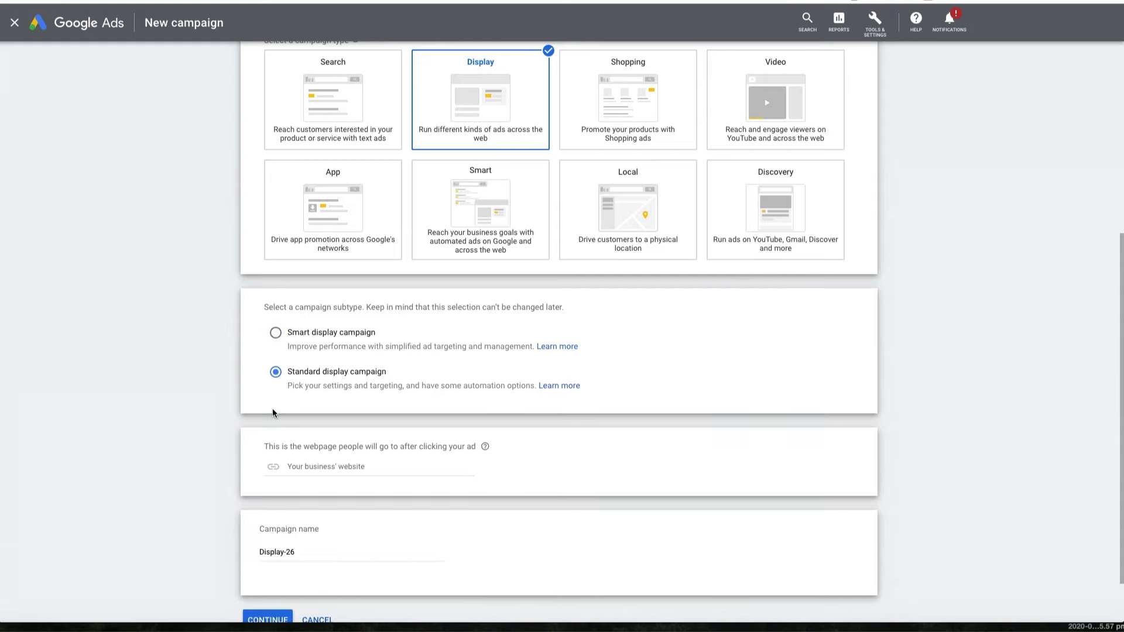
{"action": "scroll", "coordinate": [272, 411], "scroll_direction": "down", "scroll_amount": 1}
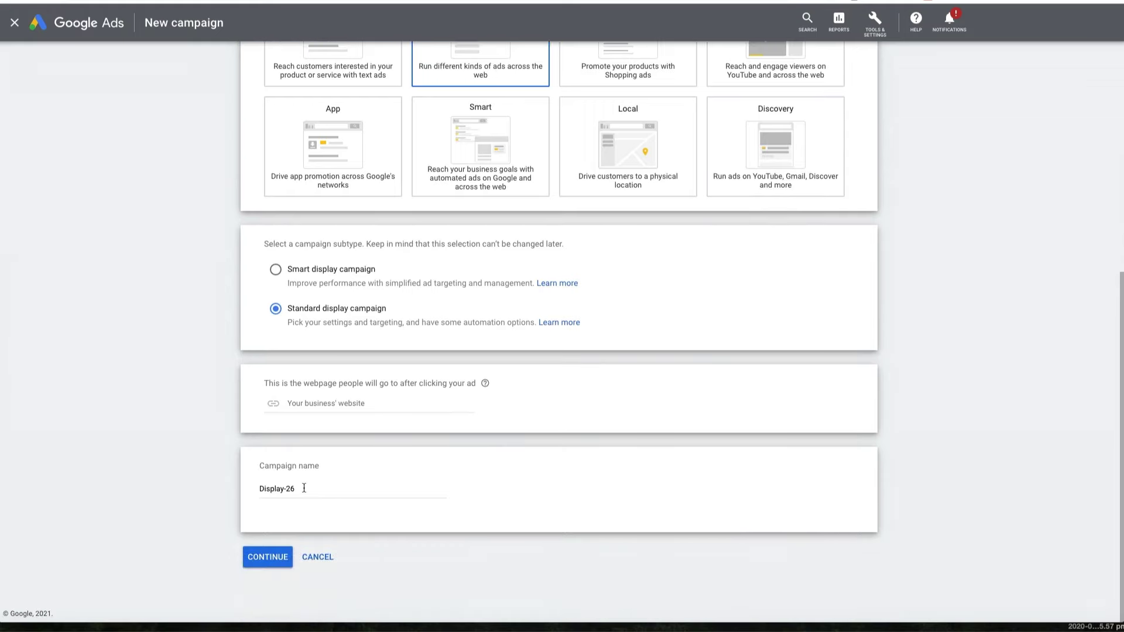
Name the campaign 'Display Retargeting Challenge'.
{"action": "left_click_drag", "start_coordinate": [304, 488], "coordinate": [244, 492]}
{"action": "type", "text": "Display Te"}
{"action": "key", "text": "BackSpace"}
{"action": "key", "text": "BackSpace"}
{"action": "type", "text": "Retargeting Challenge"}
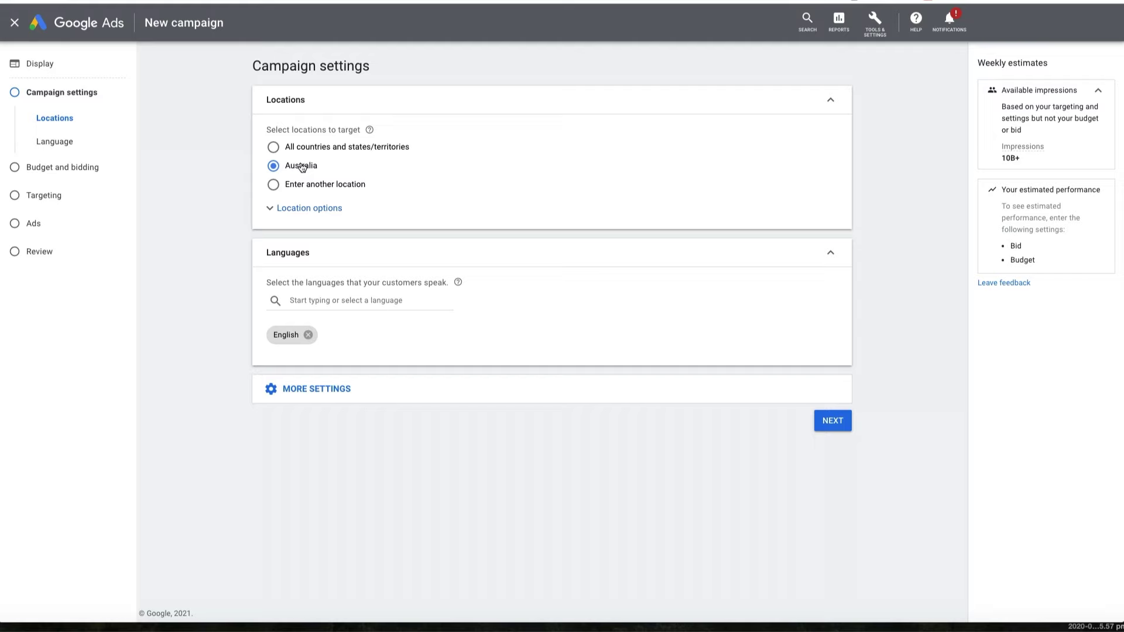
Target United States (country) instead of Australia, reaching only people in the targeted locations.
{"action": "left_click", "coordinate": [313, 212]}
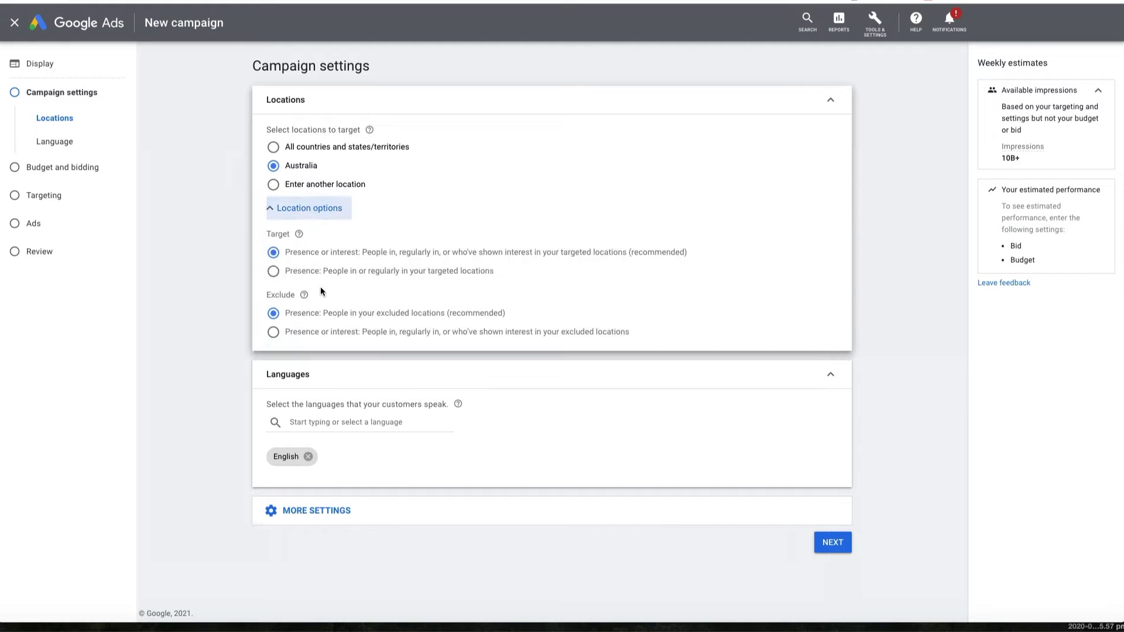
{"action": "left_click", "coordinate": [307, 186]}
{"action": "left_click", "coordinate": [340, 212]}
{"action": "type", "text": "united"}
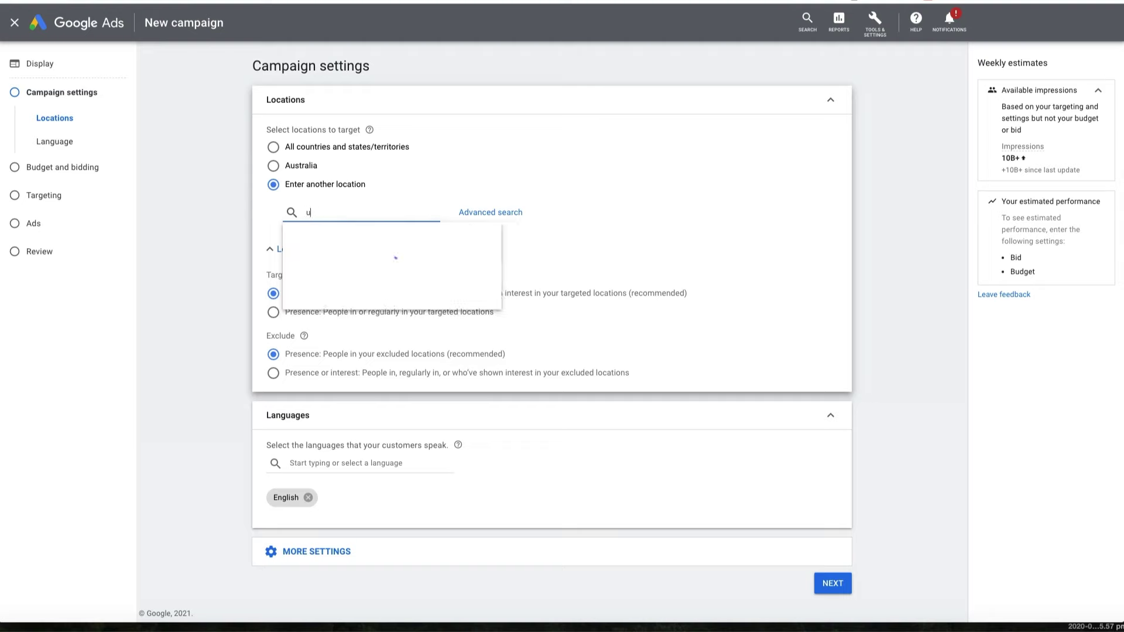
{"action": "left_click", "coordinate": [560, 243]}
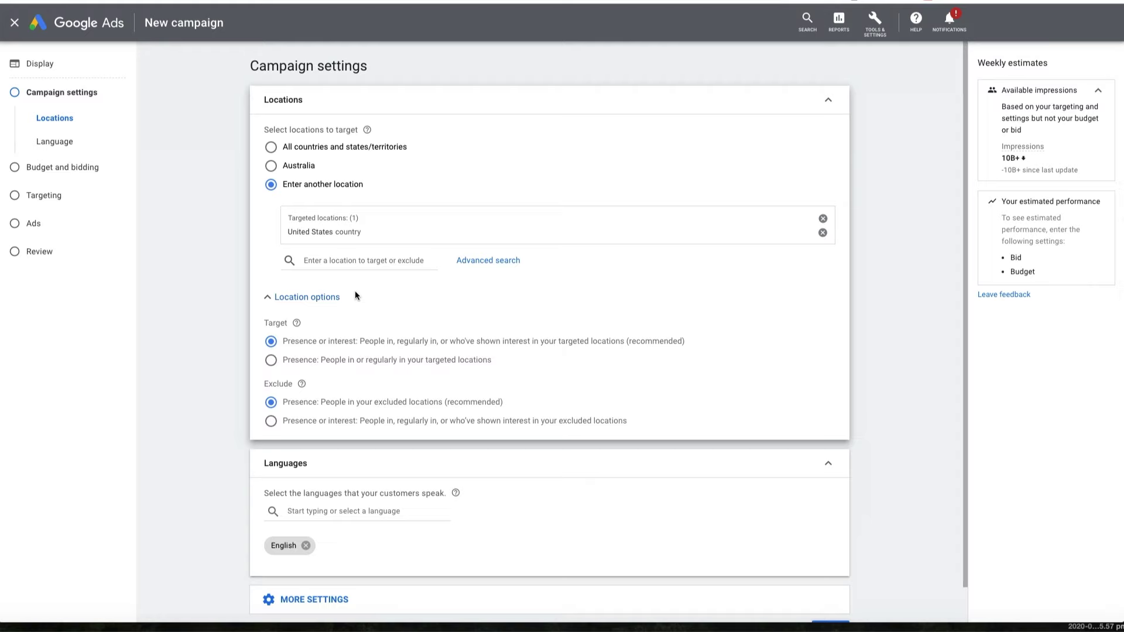
{"action": "scroll", "coordinate": [355, 292], "scroll_direction": "down", "scroll_amount": 1}
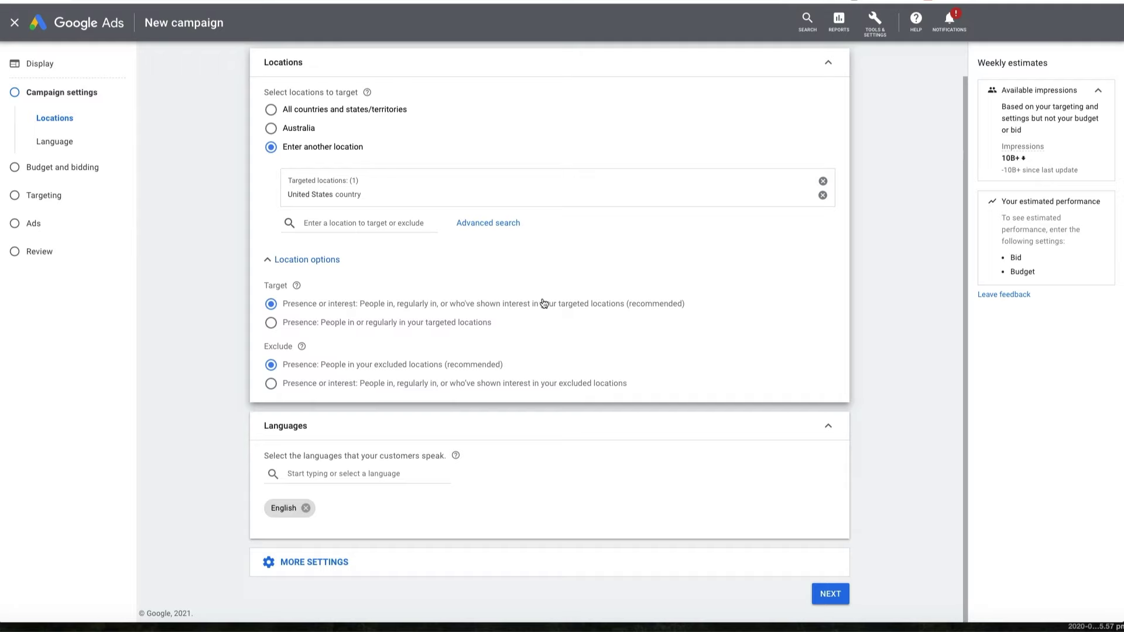
{"action": "left_click", "coordinate": [318, 327]}
Exclude Australia (country) from the campaign's locations and view it in advanced location search.
{"action": "type", "text": "austra"}
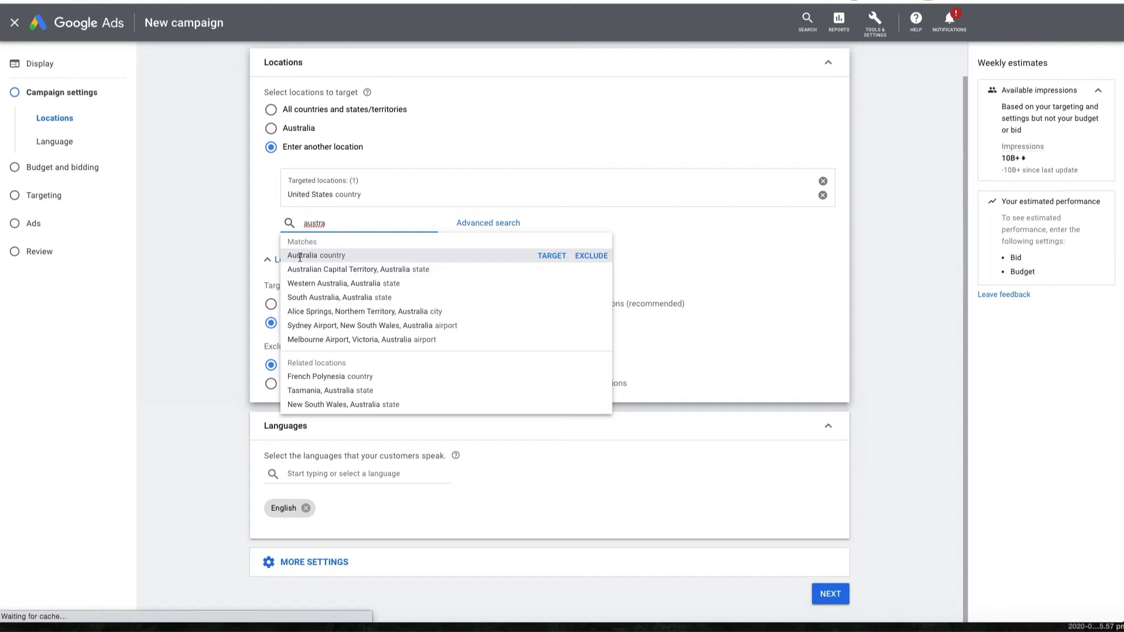
{"action": "left_click", "coordinate": [592, 256]}
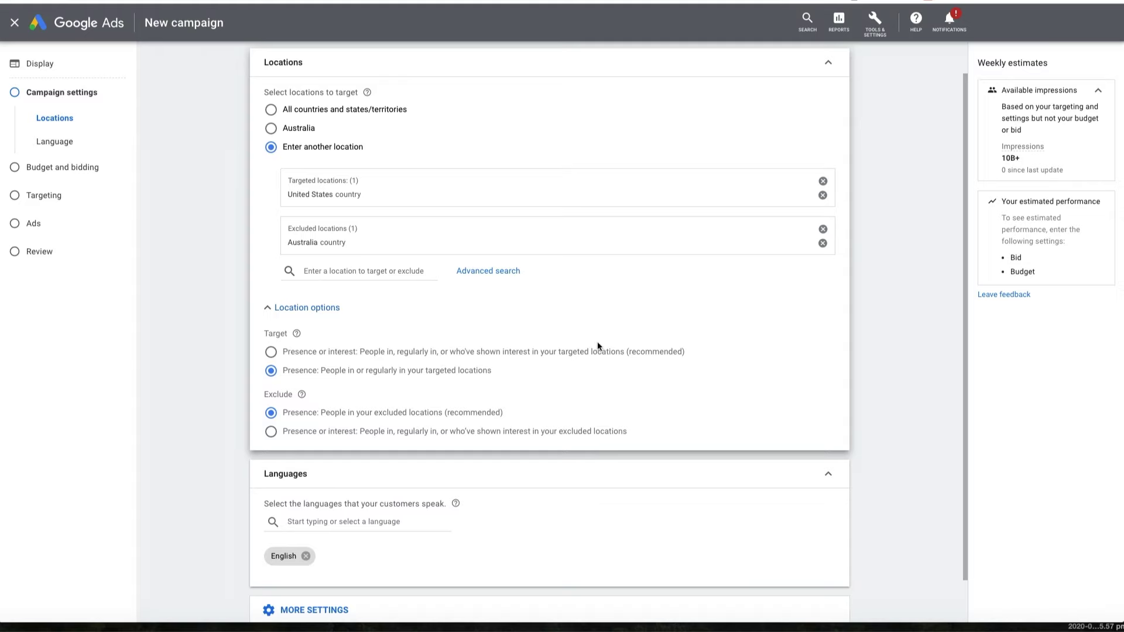
{"action": "scroll", "coordinate": [598, 346], "scroll_direction": "down", "scroll_amount": 1}
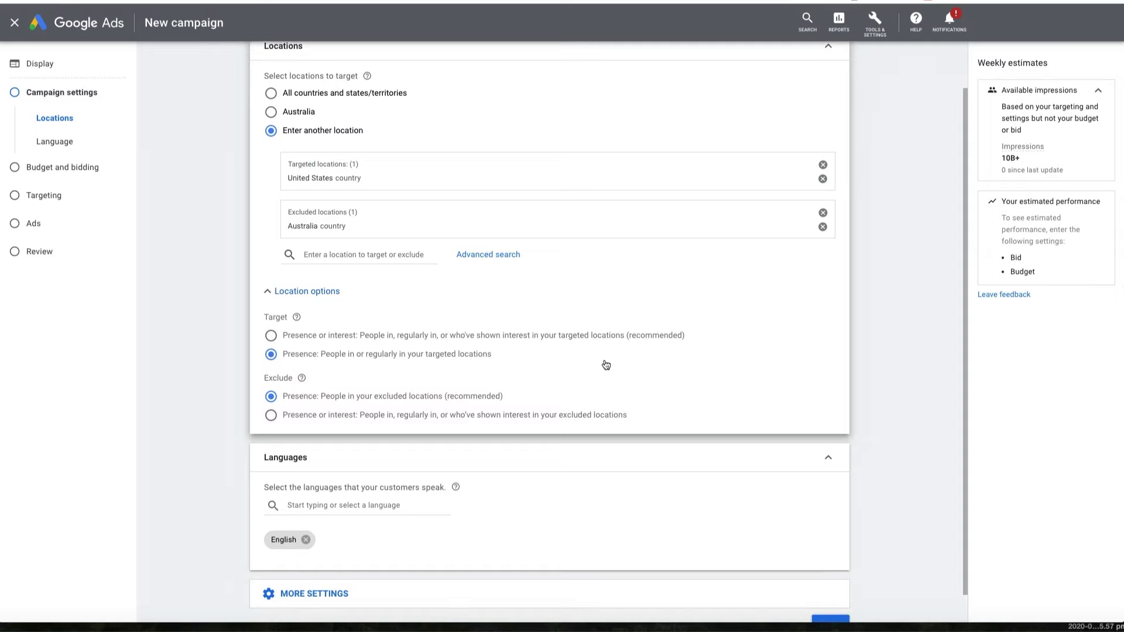
{"action": "scroll", "coordinate": [599, 346], "scroll_direction": "up", "scroll_amount": 1}
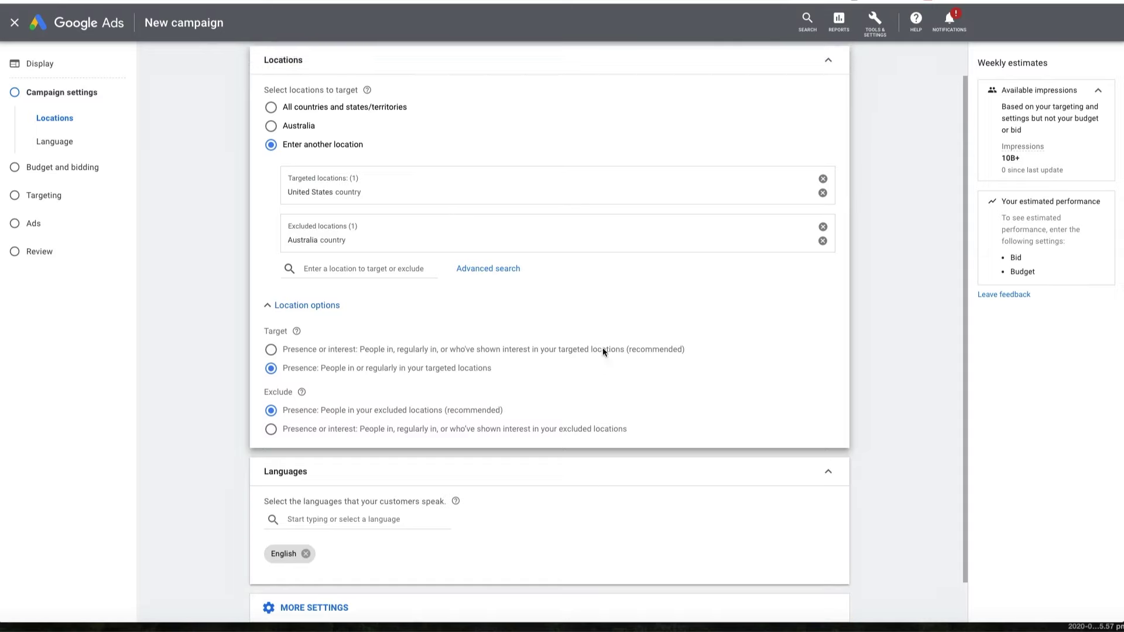
{"action": "left_click", "coordinate": [504, 271]}
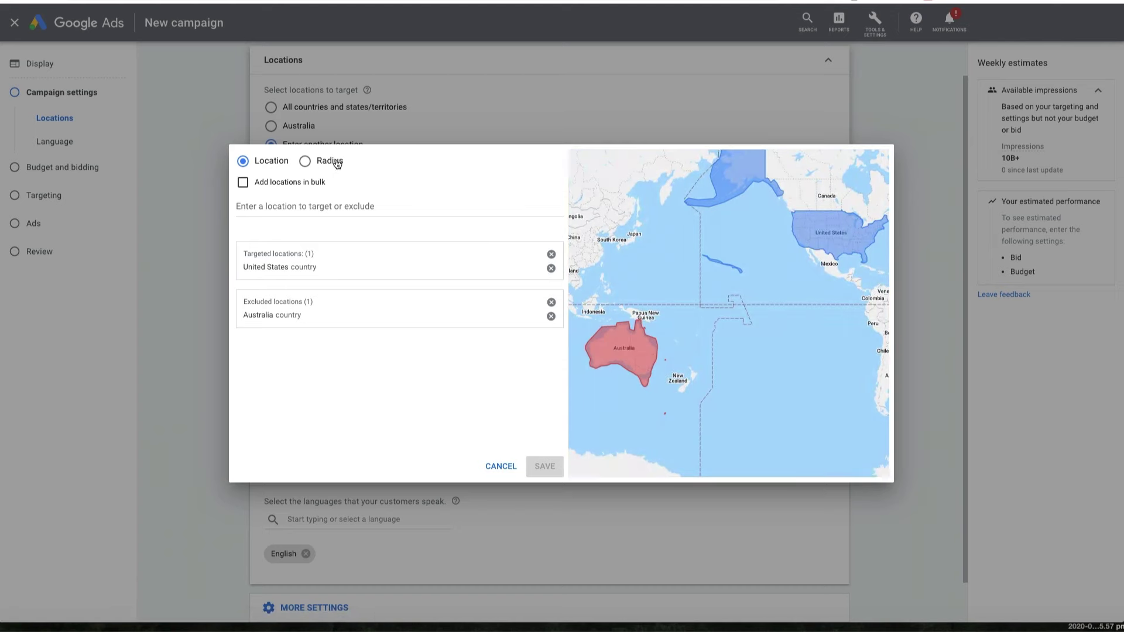
{"action": "left_click", "coordinate": [336, 162]}
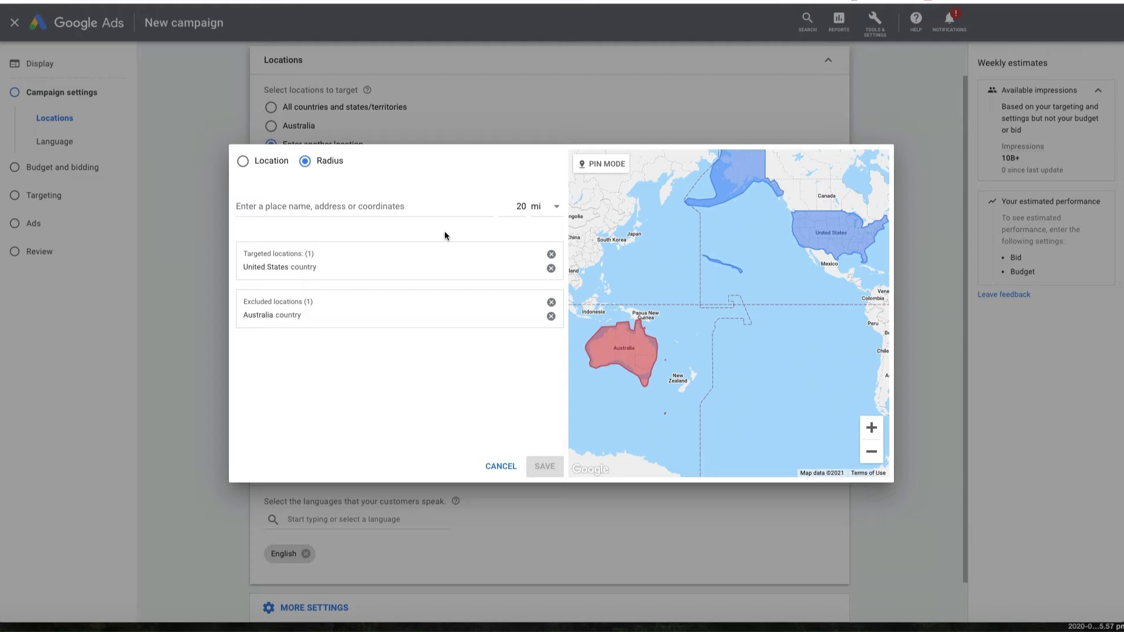
{"action": "left_click", "coordinate": [414, 205]}
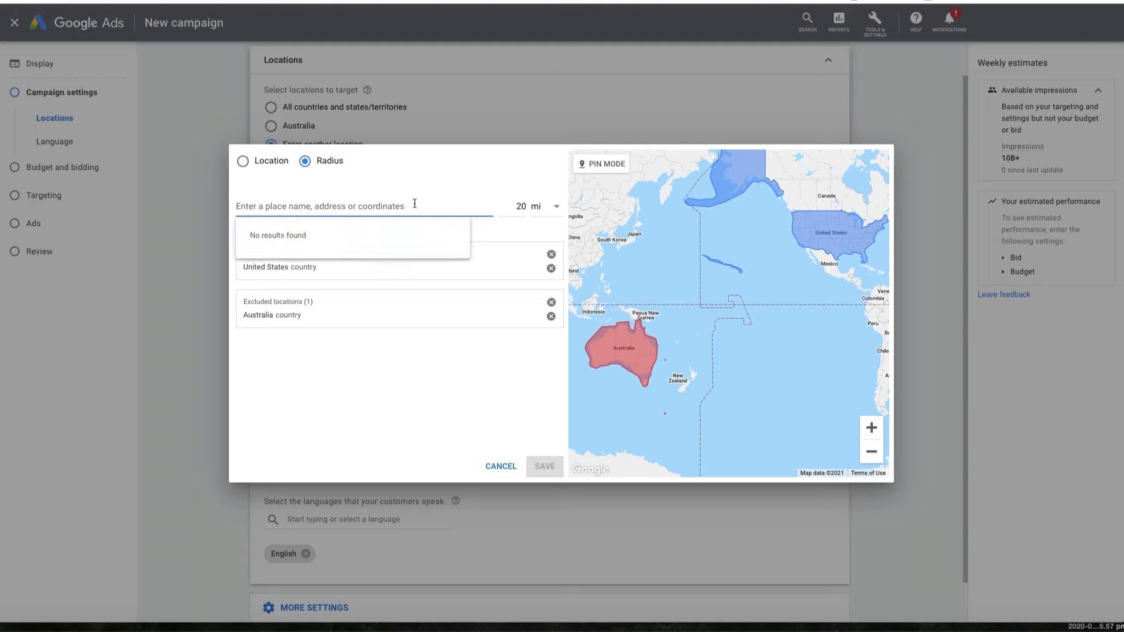
{"action": "type", "text": "b"}
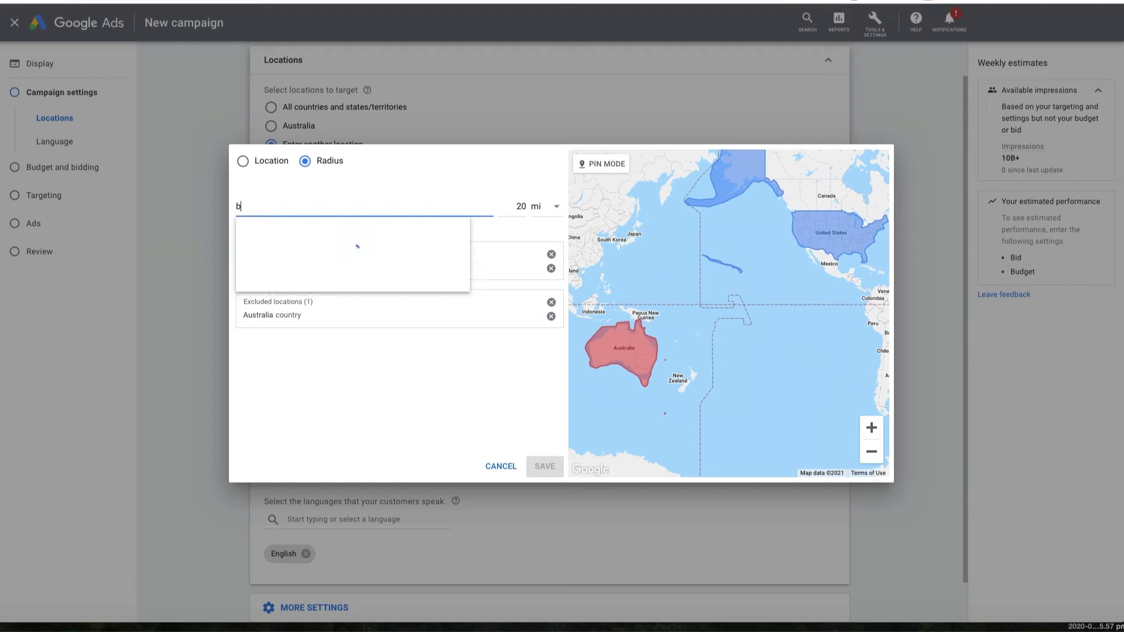
{"action": "type", "text": "everly"}
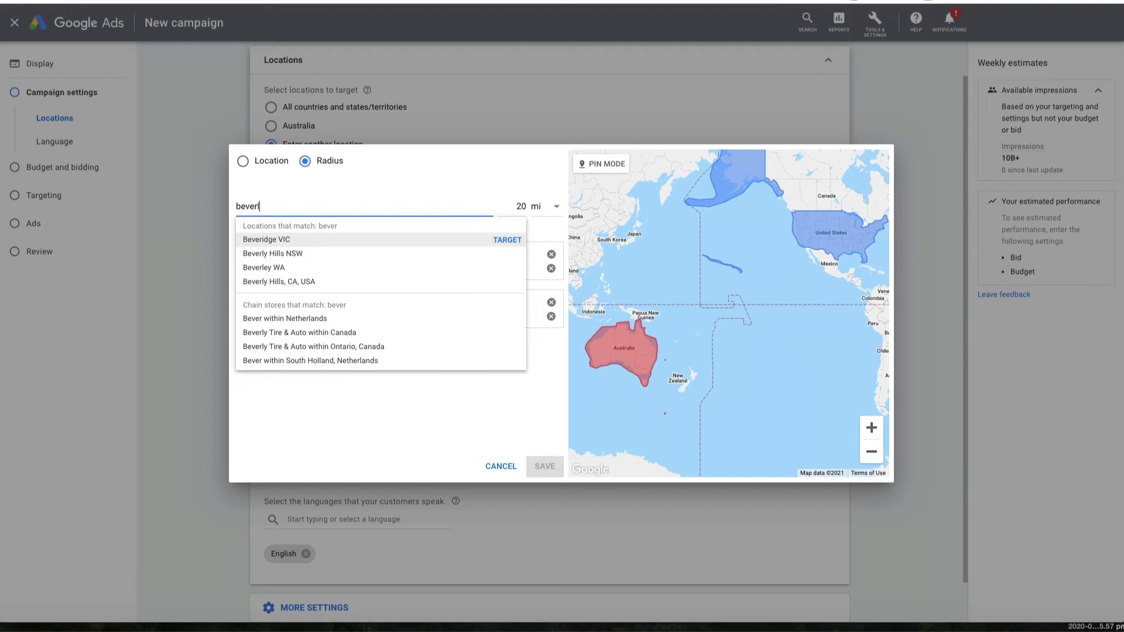
{"action": "left_click", "coordinate": [509, 245]}
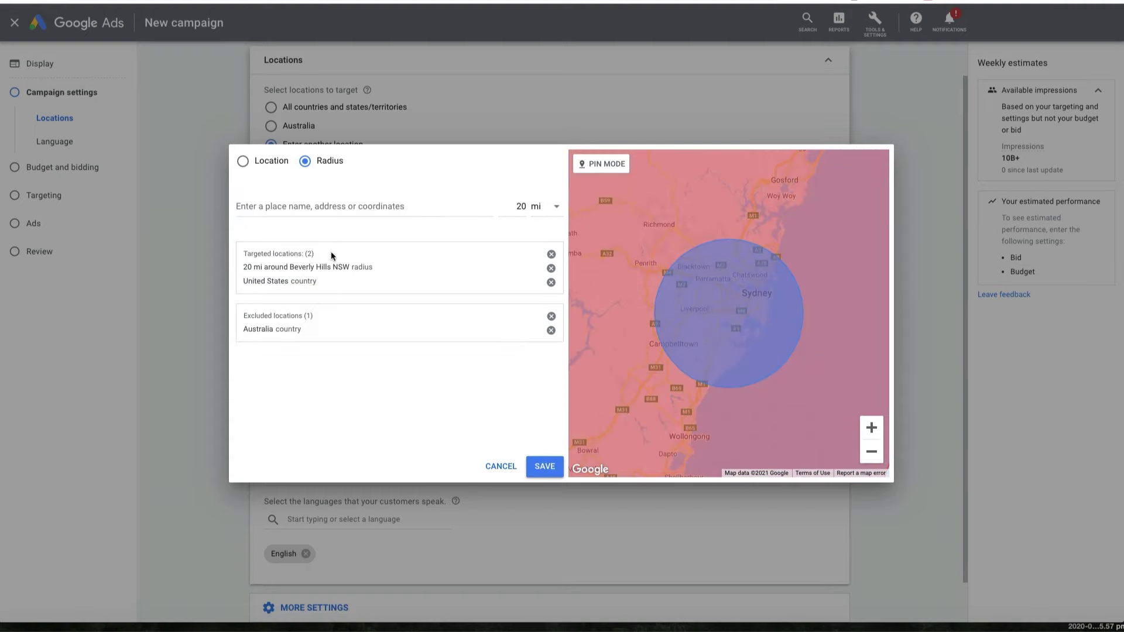
{"action": "left_click", "coordinate": [553, 268]}
{"action": "left_click", "coordinate": [327, 205]}
{"action": "type", "text": "beverly"}
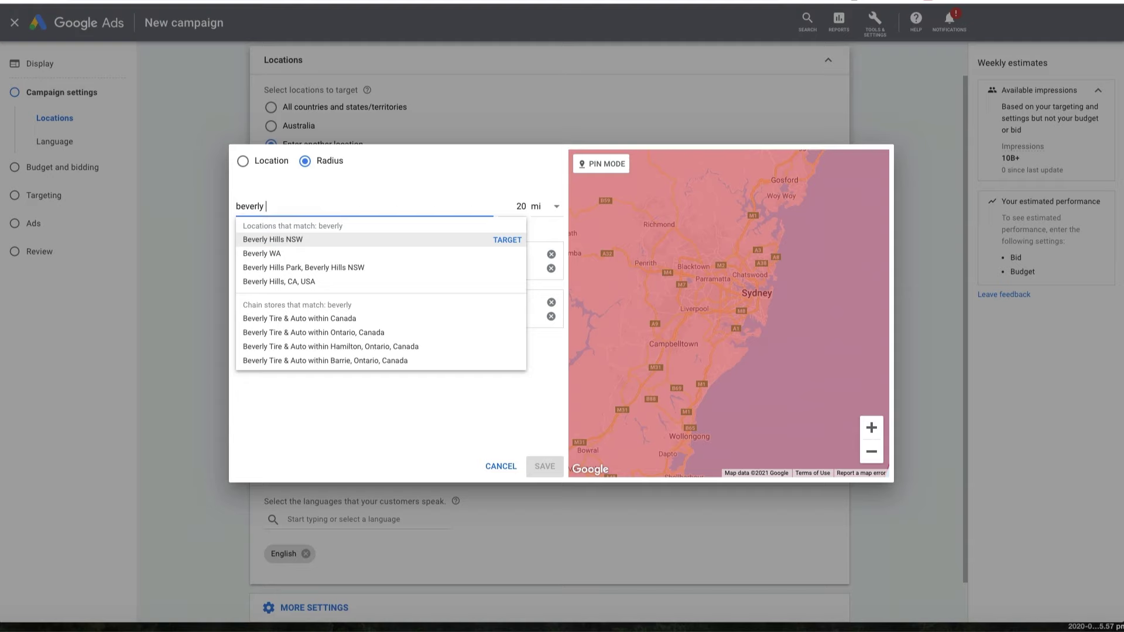
{"action": "type", "text": "hills la"}
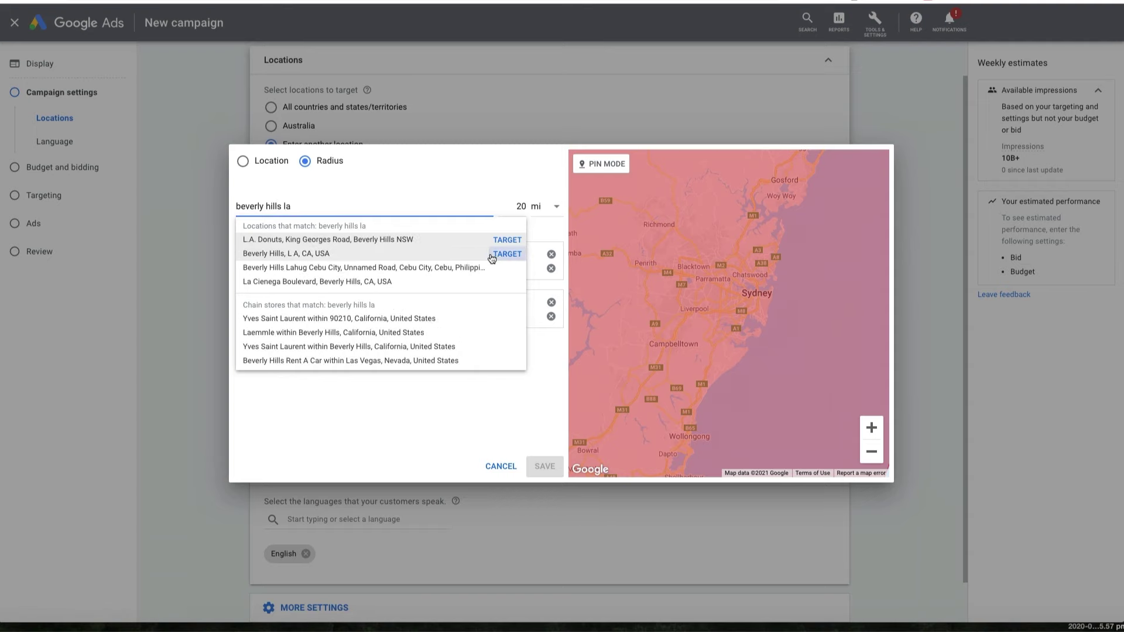
{"action": "left_click", "coordinate": [493, 256]}
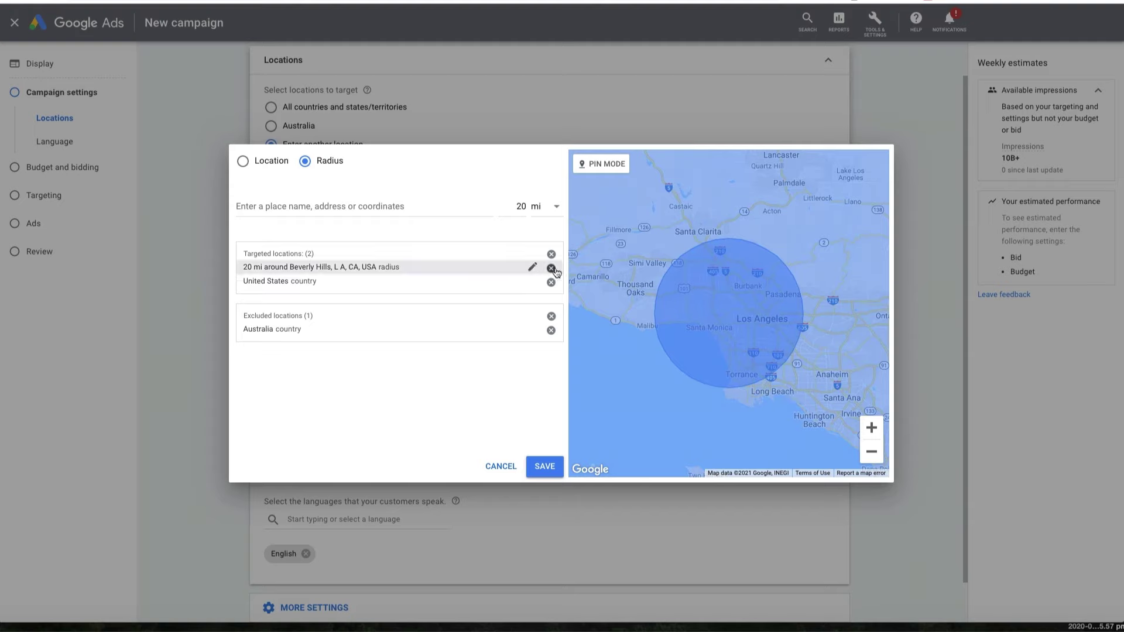
{"action": "left_click", "coordinate": [552, 268]}
{"action": "left_click", "coordinate": [501, 467]}
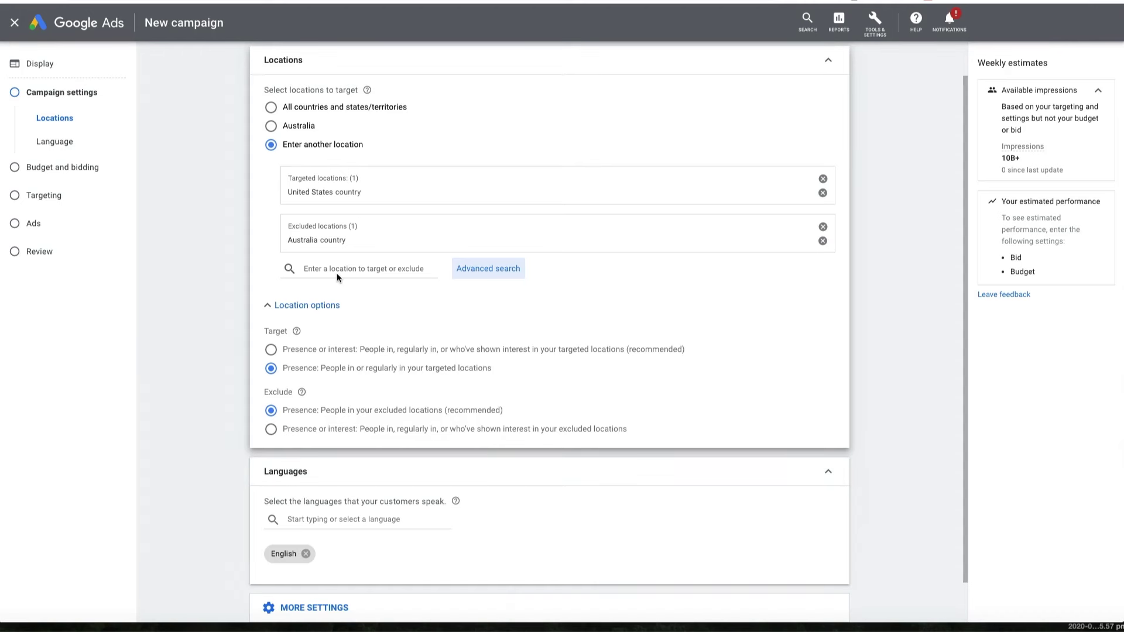
Set ad rotation to 'Do not optimise: Rotate ads indefinitely'.
{"action": "scroll", "coordinate": [336, 273], "scroll_direction": "down", "scroll_amount": 1}
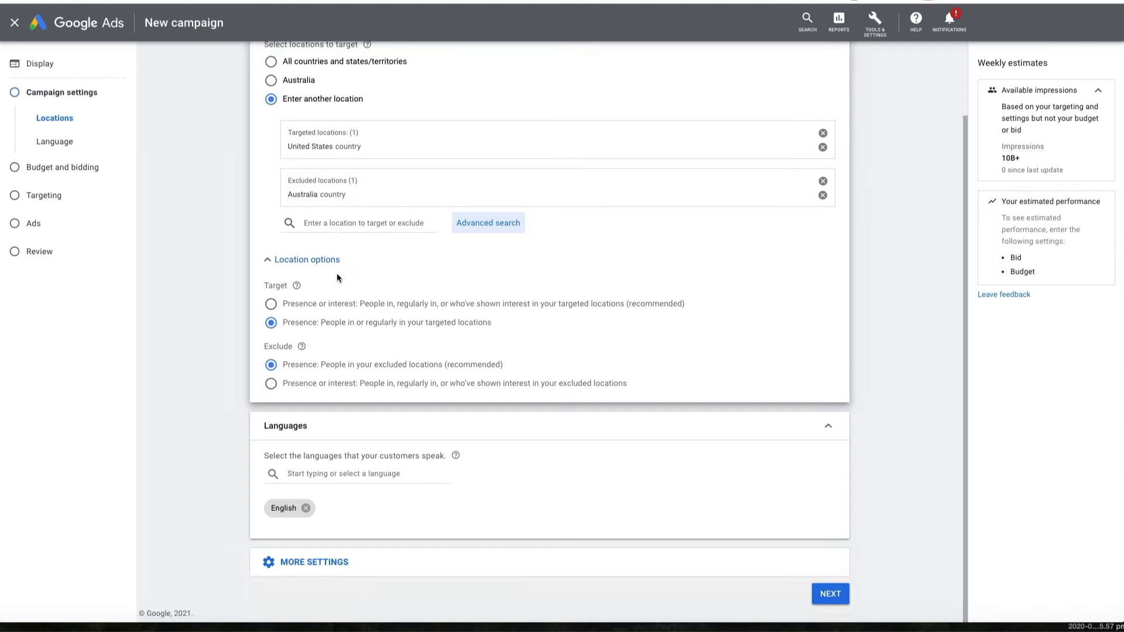
{"action": "left_click", "coordinate": [324, 565]}
{"action": "scroll", "coordinate": [607, 503], "scroll_direction": "down", "scroll_amount": 3}
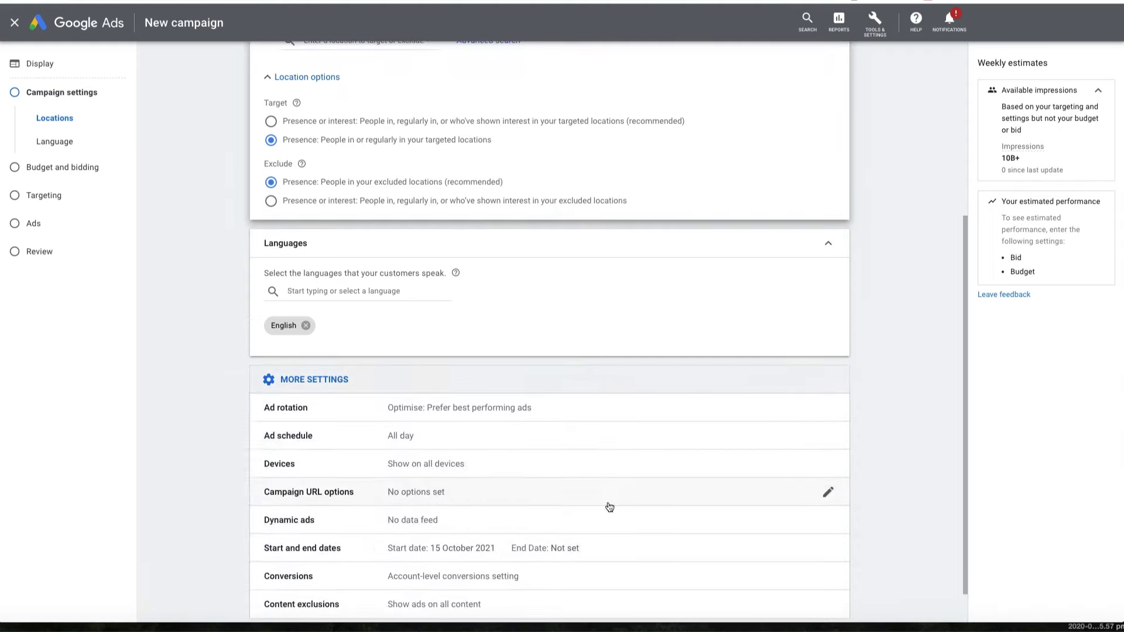
{"action": "scroll", "coordinate": [892, 507], "scroll_direction": "down", "scroll_amount": 1}
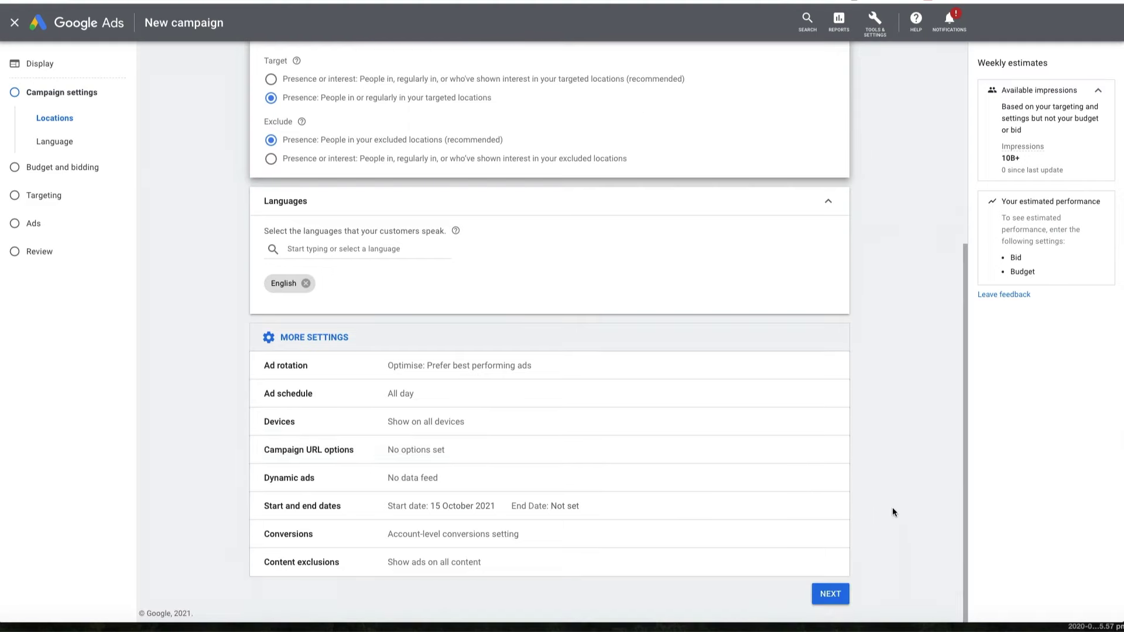
{"action": "left_click", "coordinate": [444, 375]}
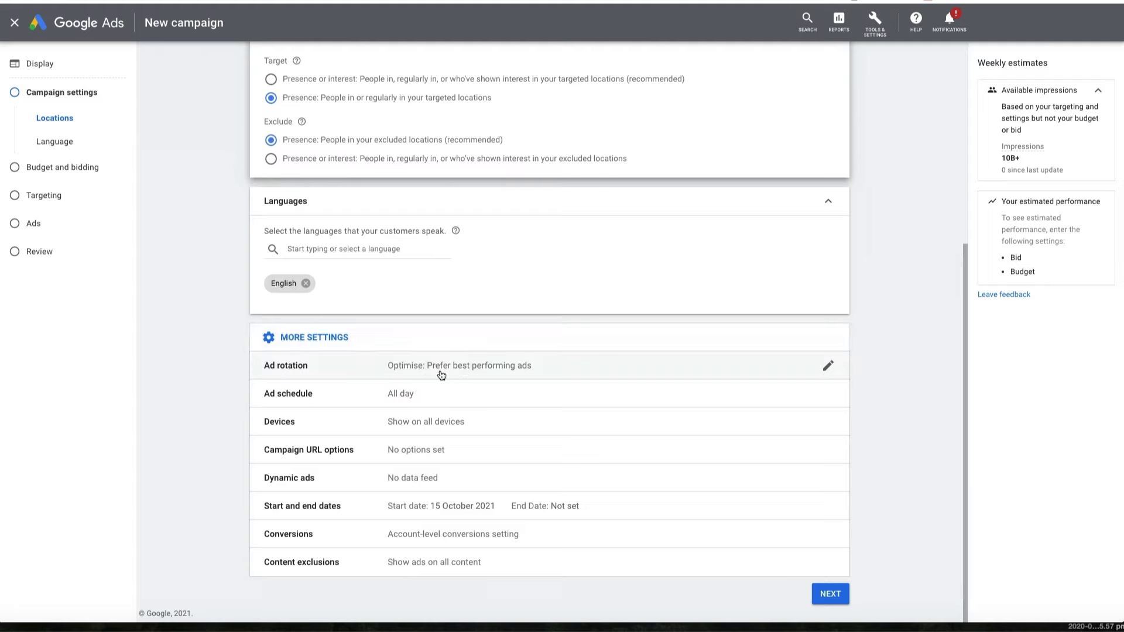
{"action": "scroll", "coordinate": [434, 331], "scroll_direction": "down", "scroll_amount": 3}
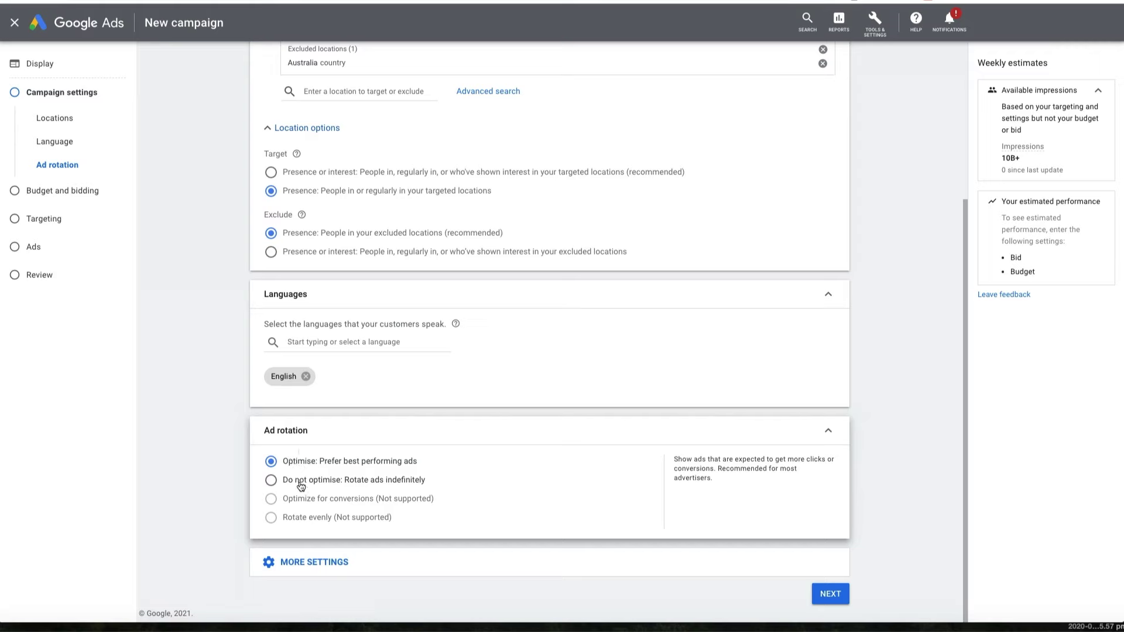
{"action": "left_click", "coordinate": [301, 487]}
Keep the device setting on 'Show on all devices'.
{"action": "scroll", "coordinate": [300, 487], "scroll_direction": "down", "scroll_amount": 1}
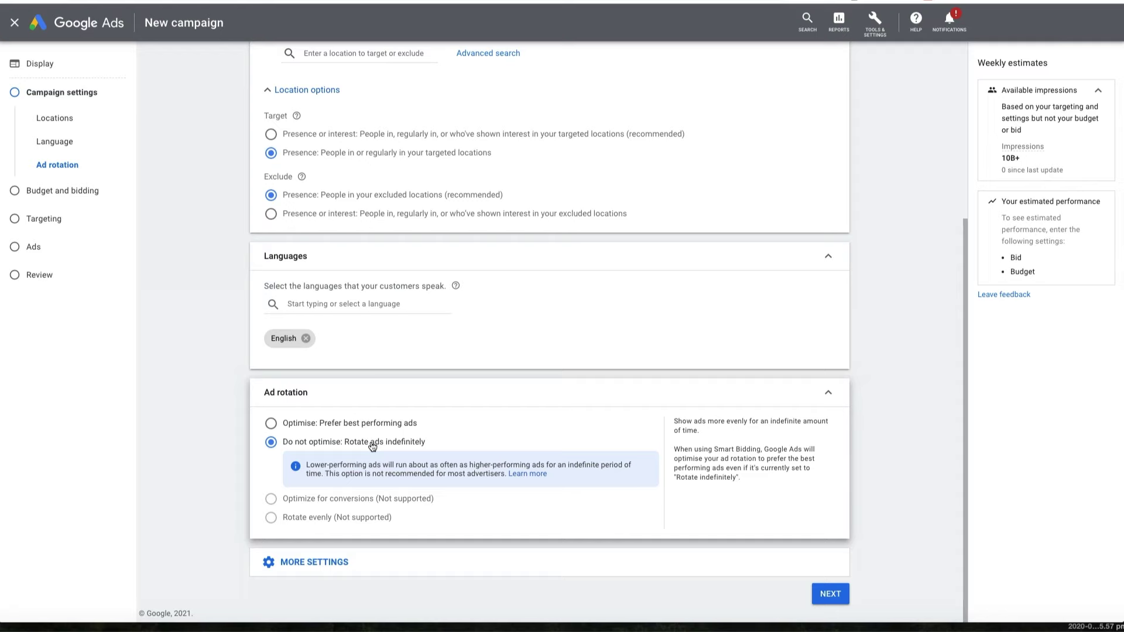
{"action": "left_click", "coordinate": [319, 562]}
{"action": "scroll", "coordinate": [461, 408], "scroll_direction": "down", "scroll_amount": 3}
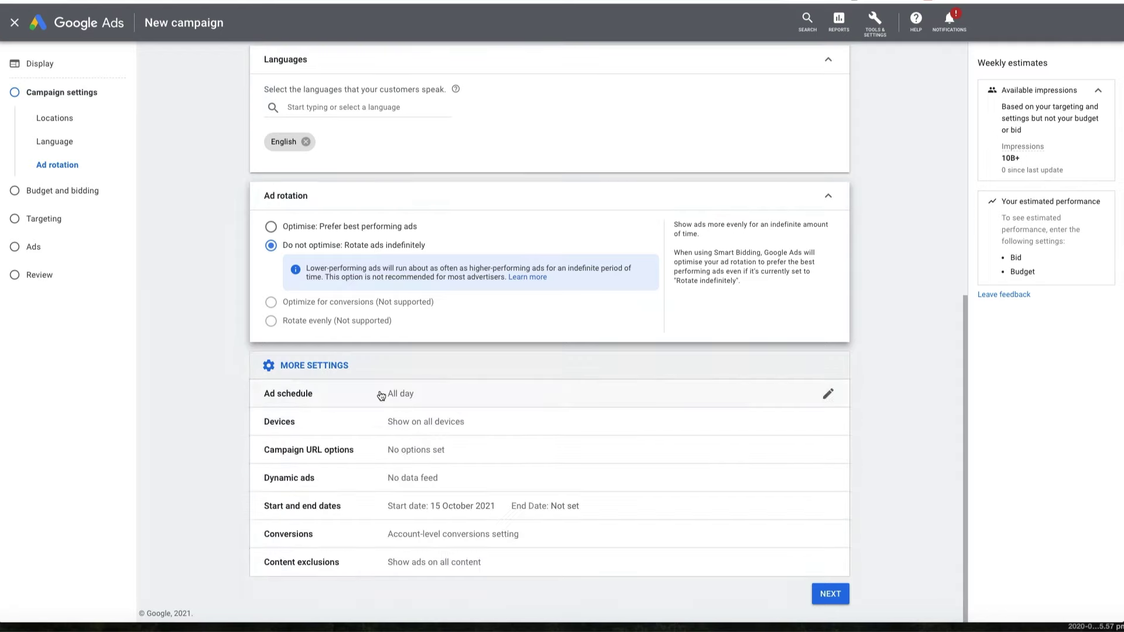
{"action": "left_click", "coordinate": [590, 422]}
{"action": "scroll", "coordinate": [589, 424], "scroll_direction": "down", "scroll_amount": 2}
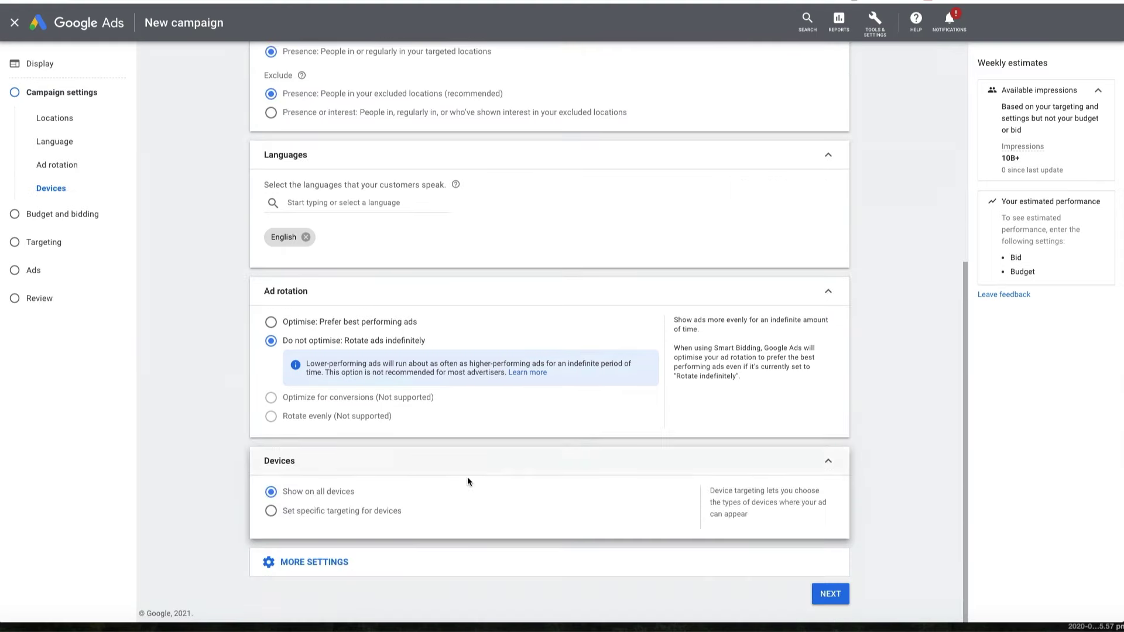
{"action": "left_click", "coordinate": [445, 512]}
{"action": "scroll", "coordinate": [529, 501], "scroll_direction": "down", "scroll_amount": 3}
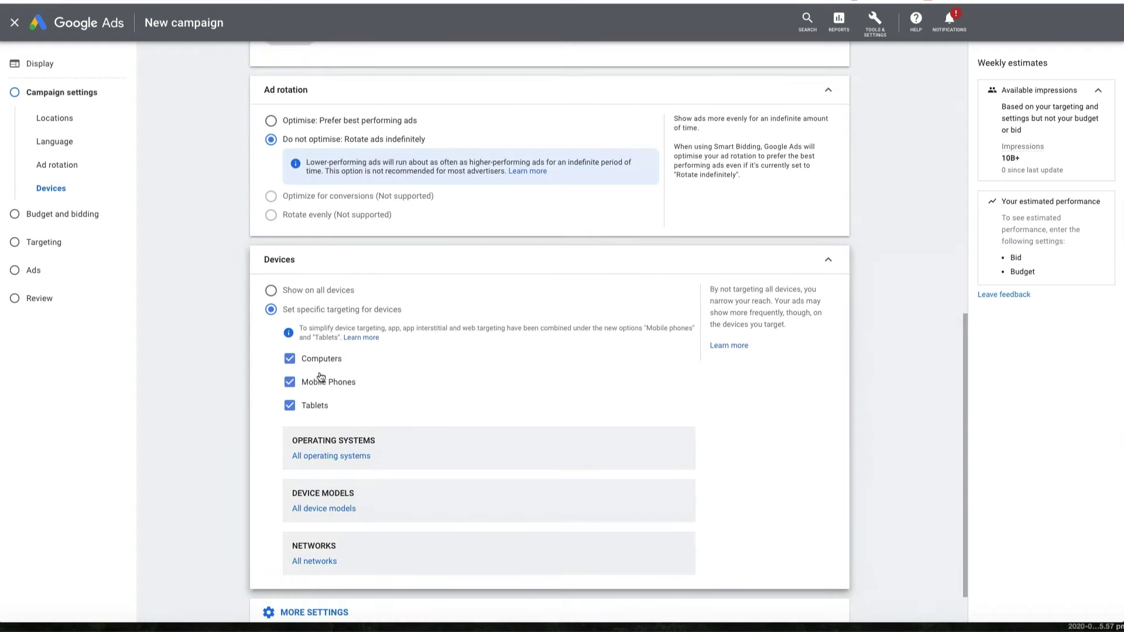
{"action": "left_click", "coordinate": [271, 291]}
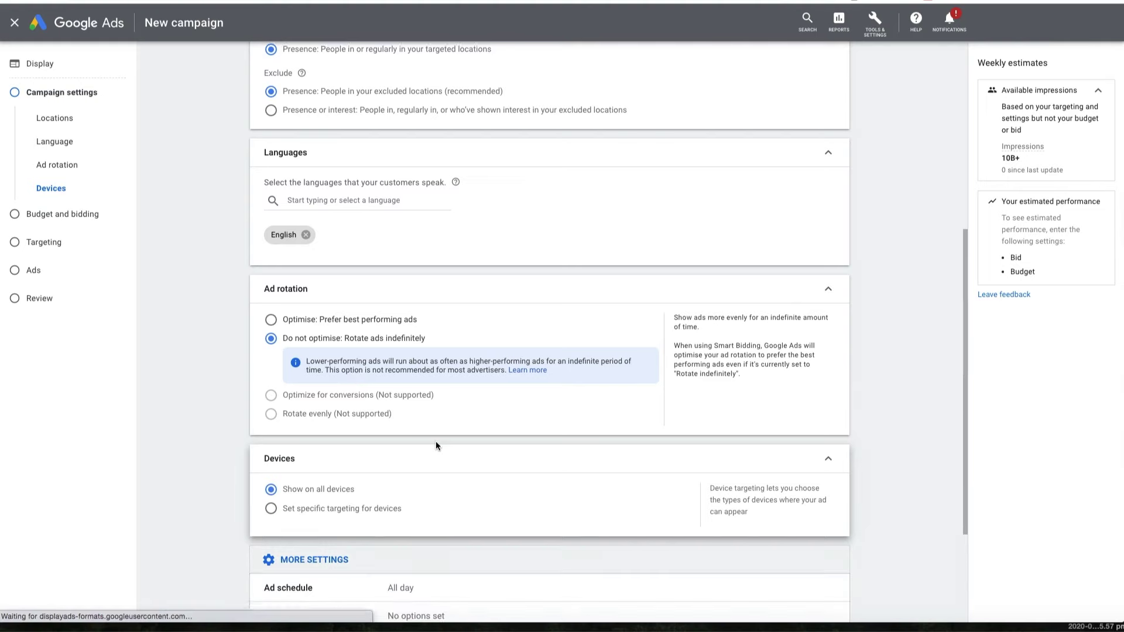
{"action": "scroll", "coordinate": [436, 447], "scroll_direction": "down", "scroll_amount": 3}
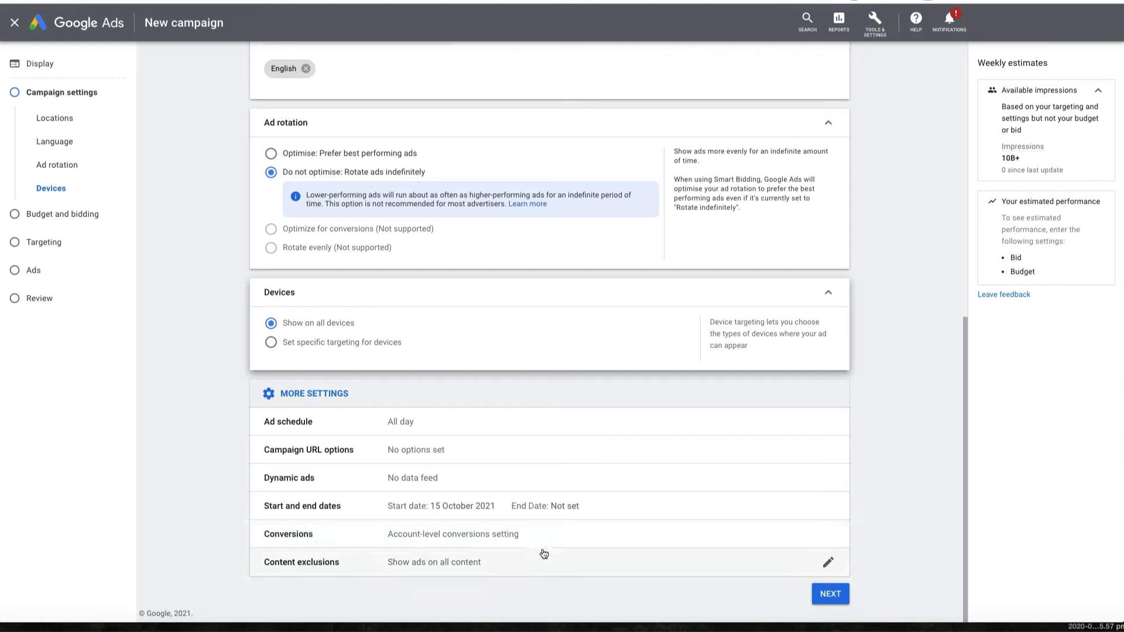
Enter a $1.00 daily budget for the campaign.
{"action": "left_click", "coordinate": [831, 595]}
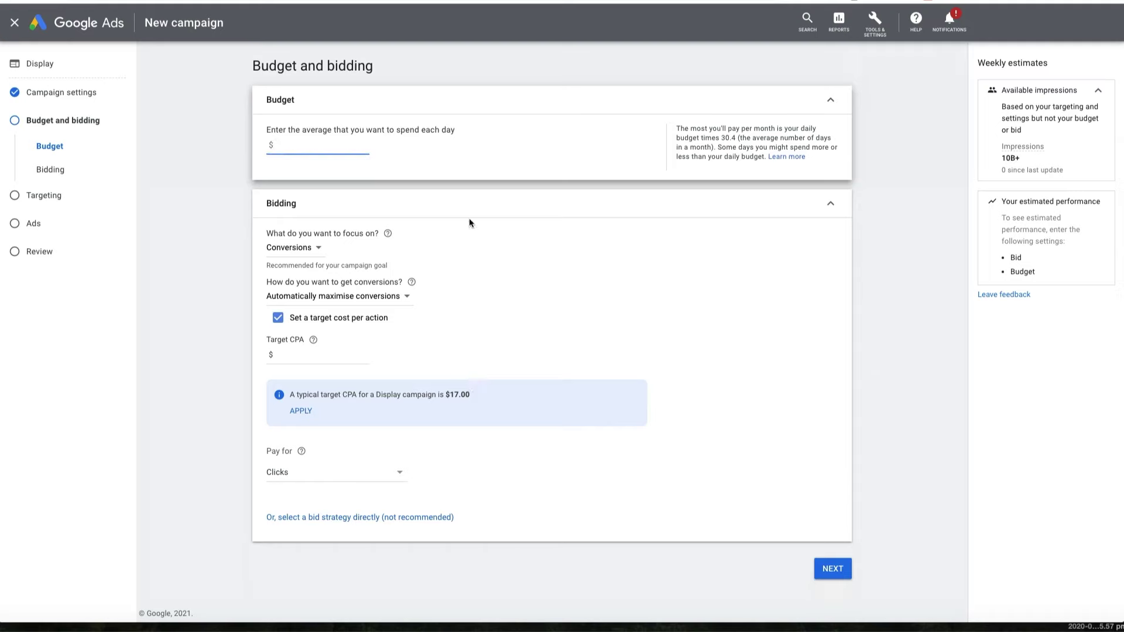
{"action": "type", "text": "1"}
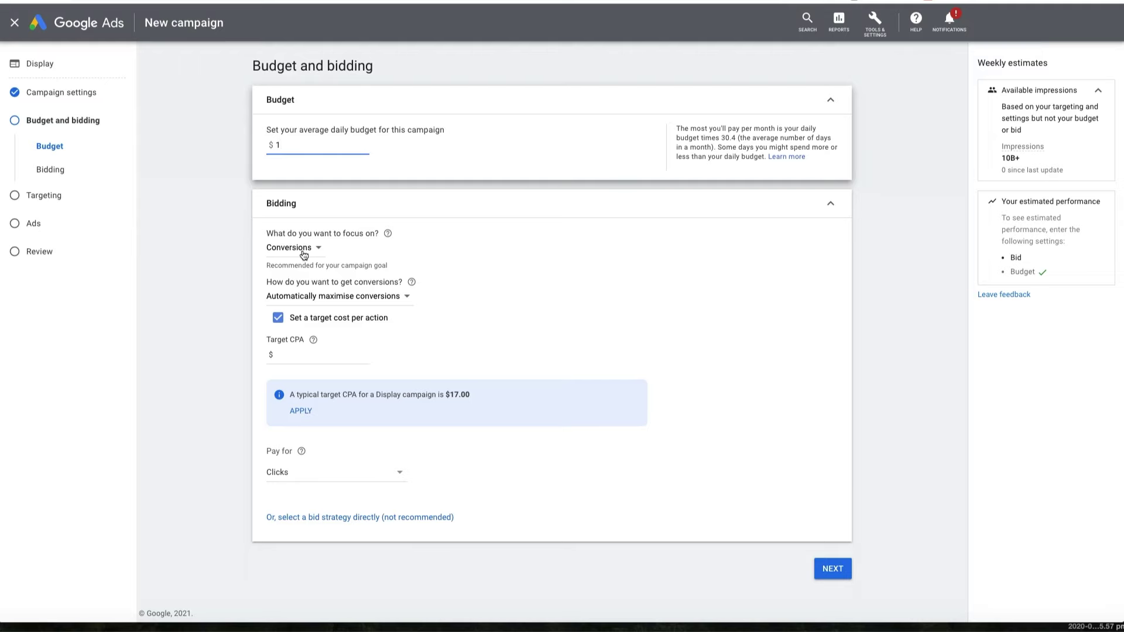
{"action": "left_click", "coordinate": [311, 295]}
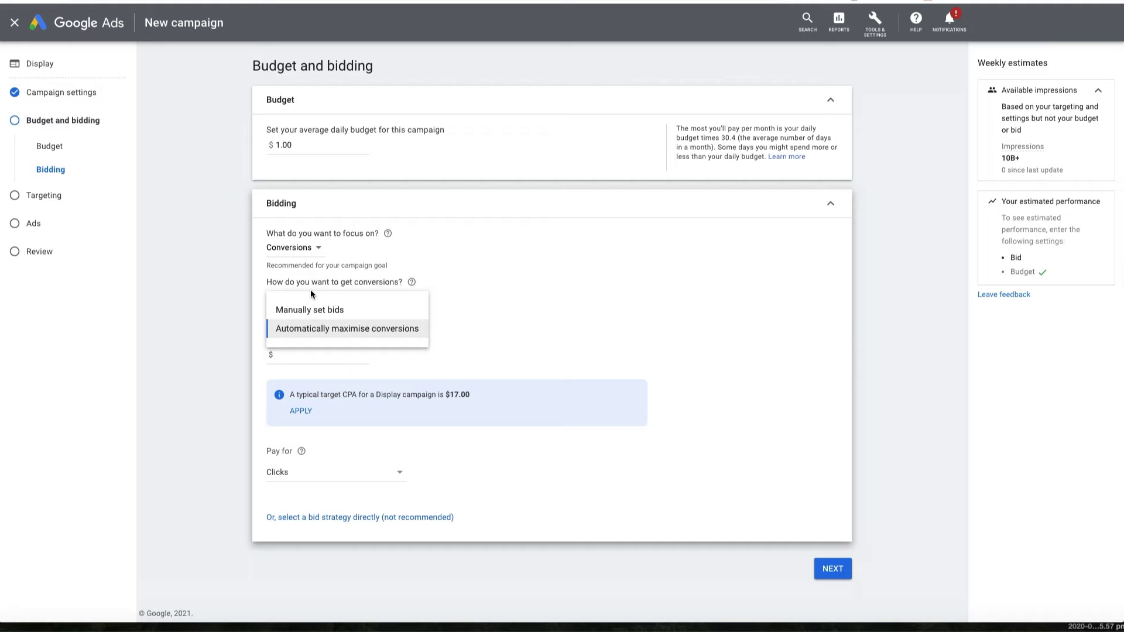
{"action": "left_click", "coordinate": [473, 264]}
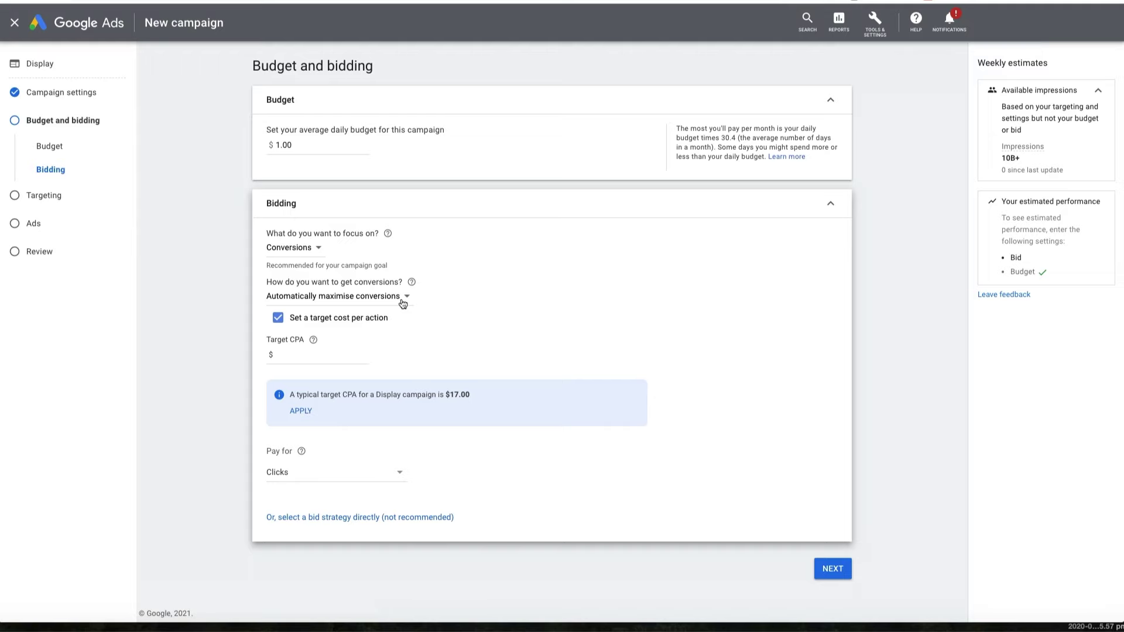
Choose Manual CPC bidding with Enhanced CPC turned off and a 0.5 ad group bid.
{"action": "left_click", "coordinate": [364, 296]}
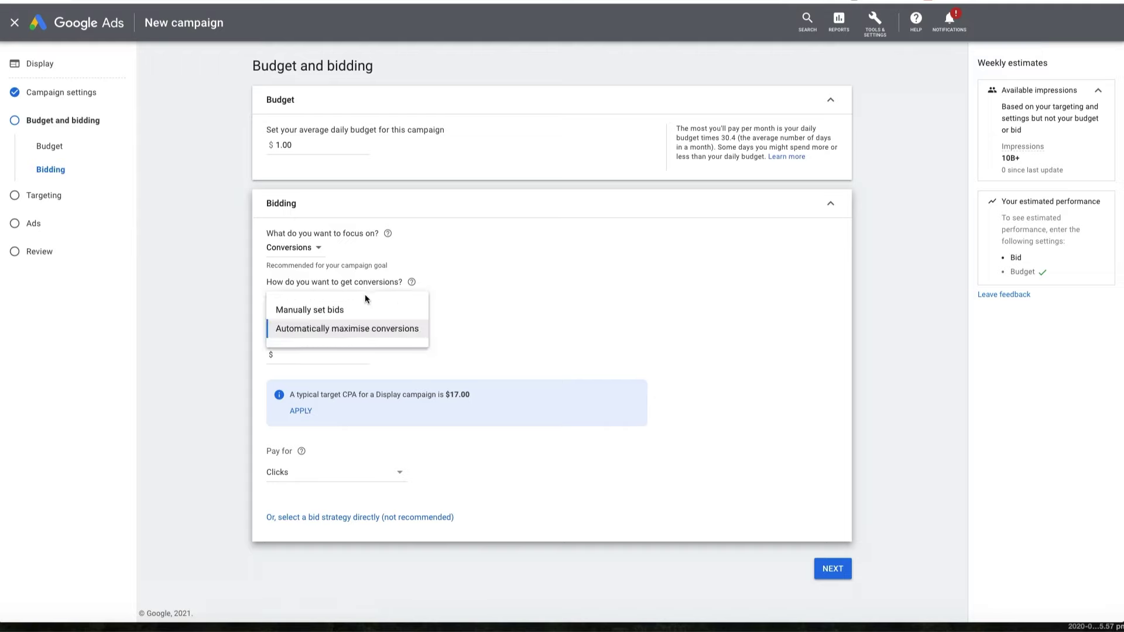
{"action": "left_click", "coordinate": [324, 309]}
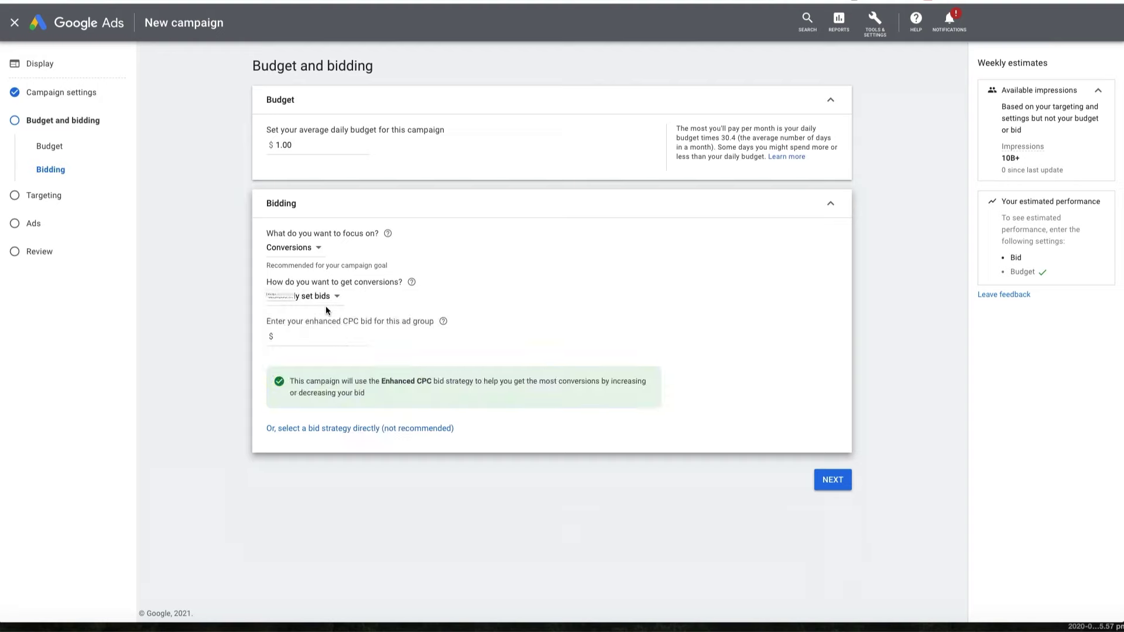
{"action": "left_click", "coordinate": [300, 249]}
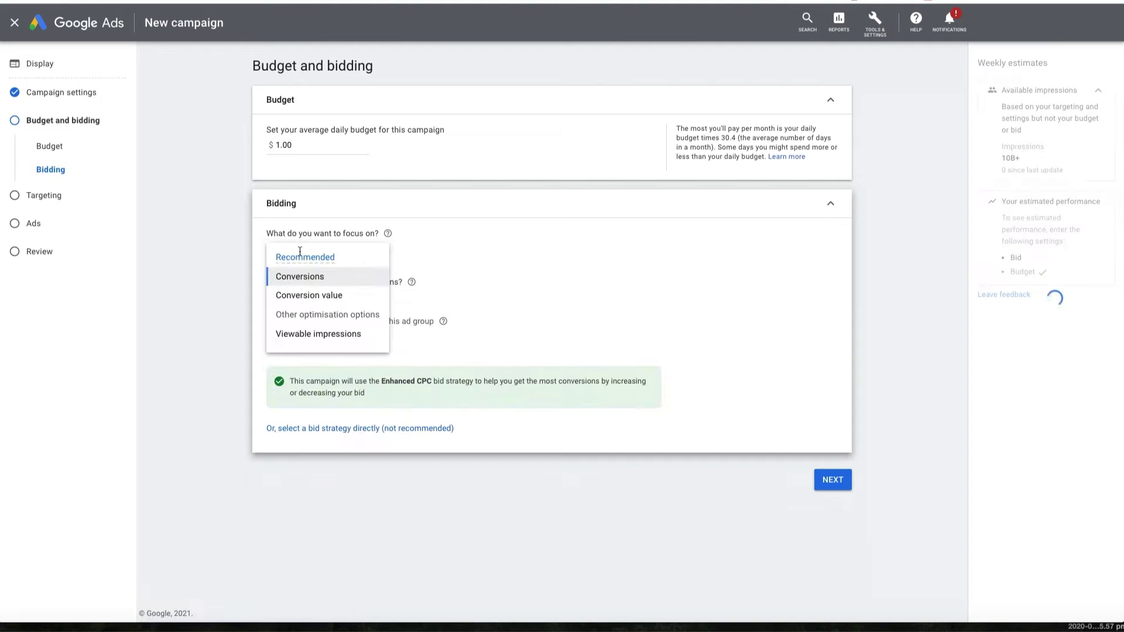
{"action": "left_click", "coordinate": [462, 253]}
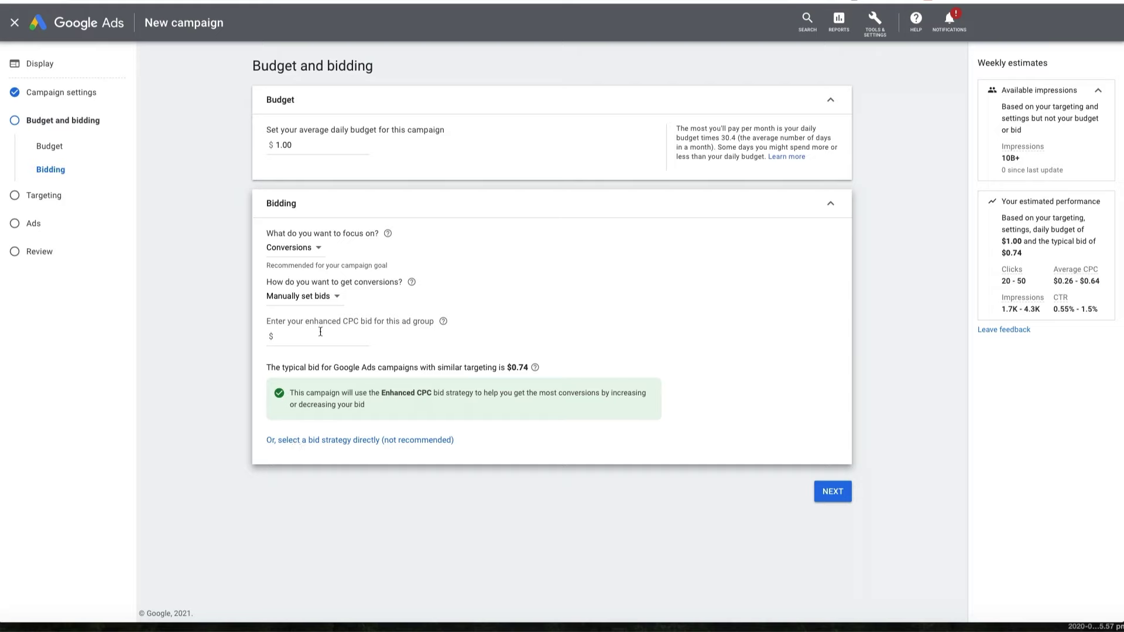
{"action": "left_click", "coordinate": [314, 440]}
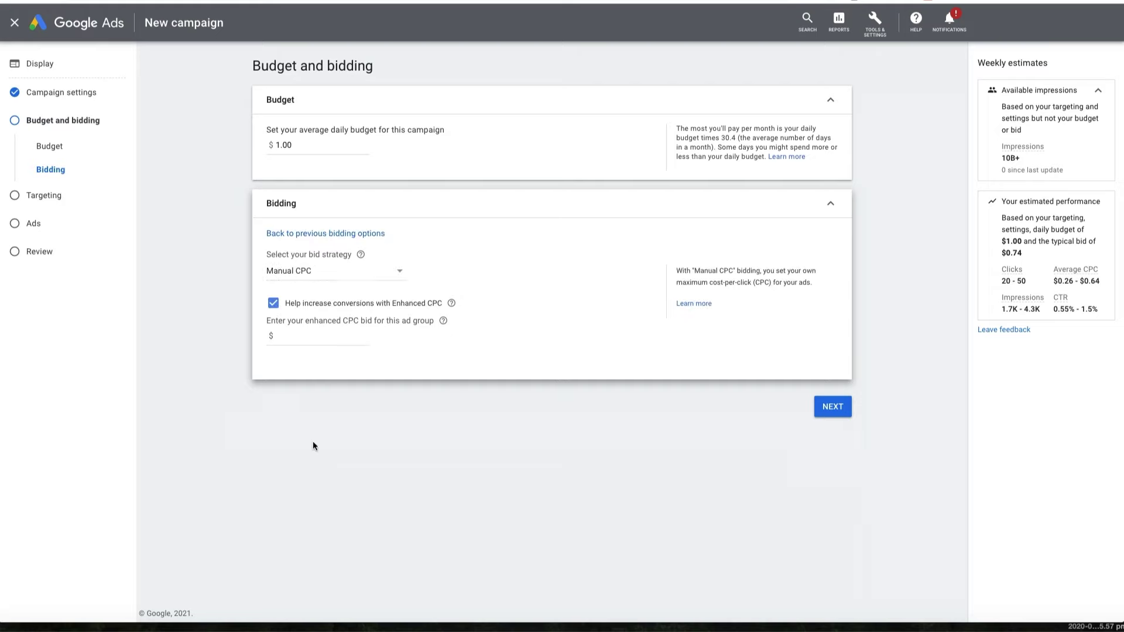
{"action": "left_click", "coordinate": [273, 303]}
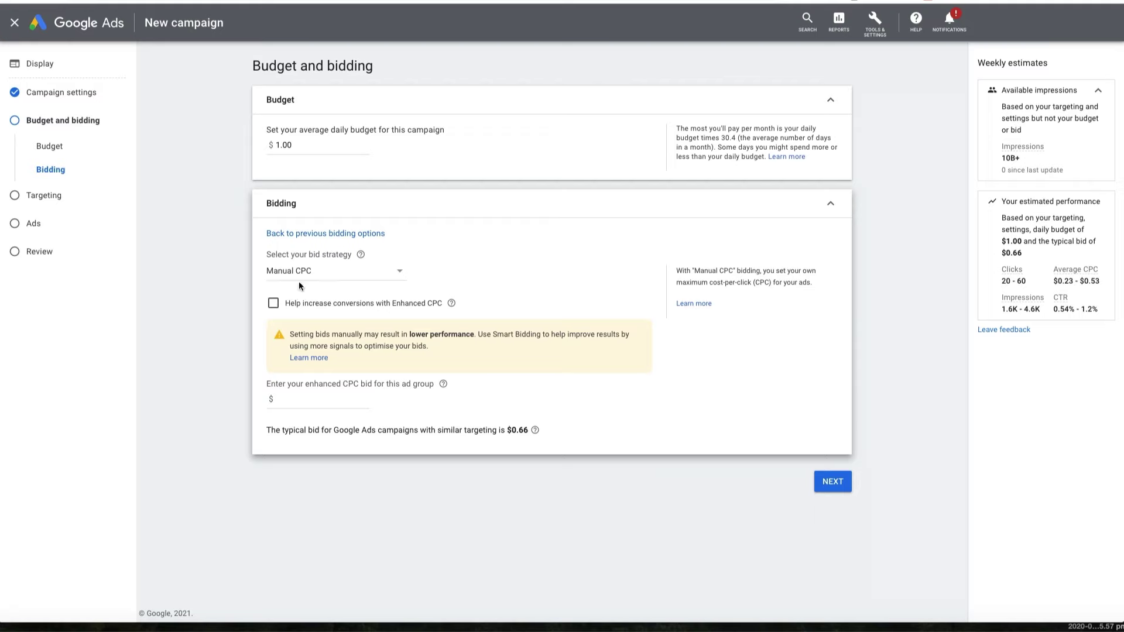
{"action": "left_click", "coordinate": [309, 403]}
{"action": "type", "text": "0.5"}
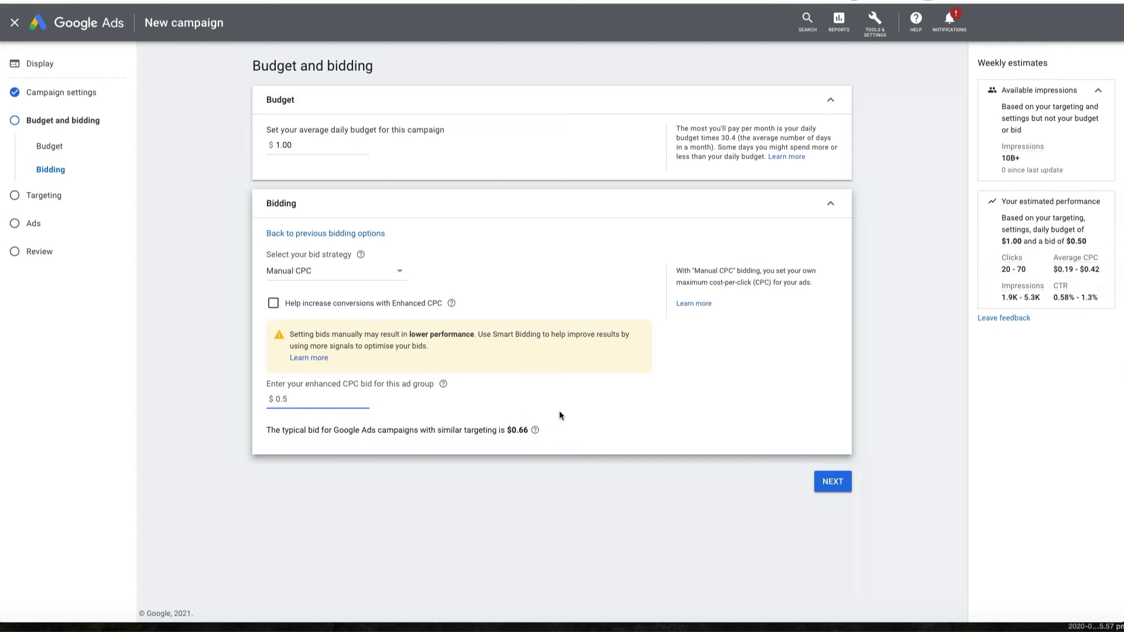
{"action": "left_click", "coordinate": [834, 482]}
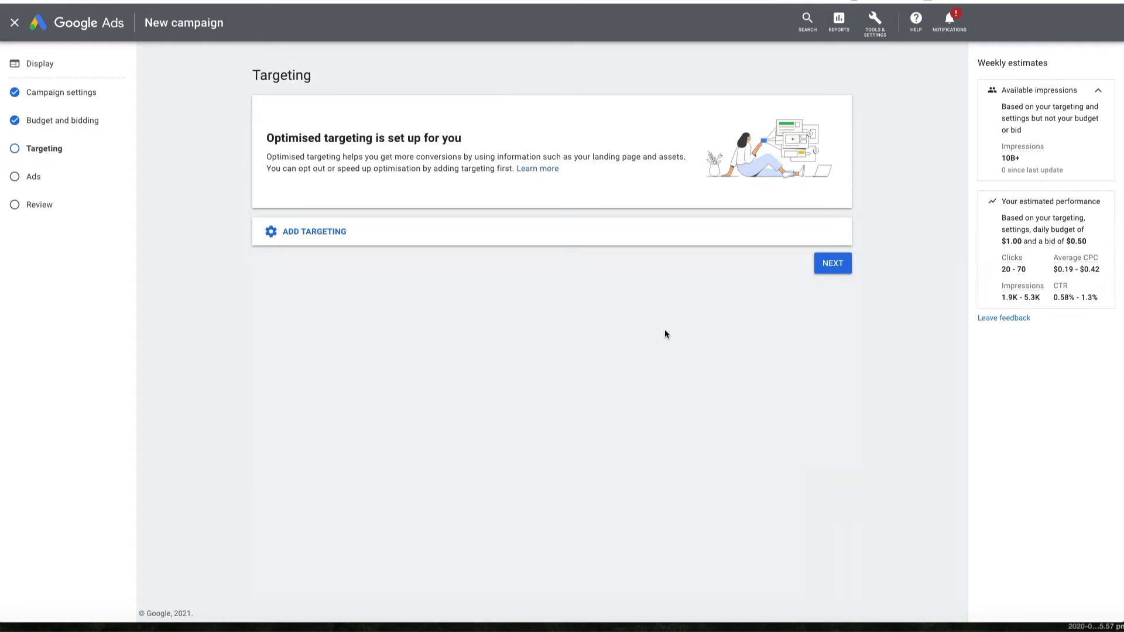
Expand the targeting types and open the Audience segments editor.
{"action": "left_click", "coordinate": [313, 233]}
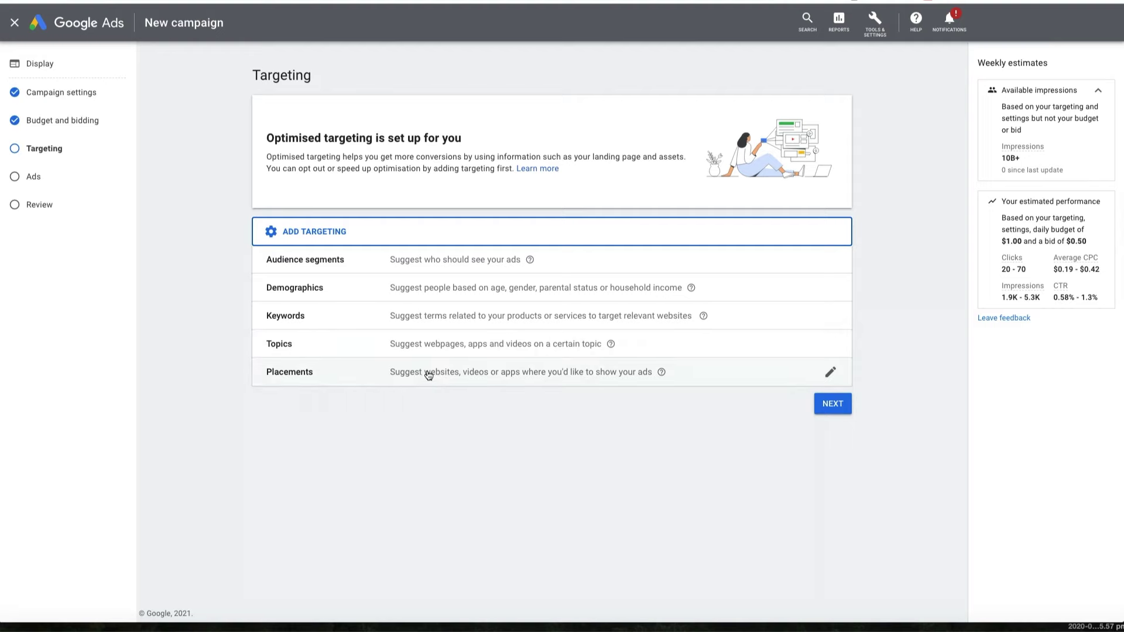
{"action": "left_click", "coordinate": [444, 264]}
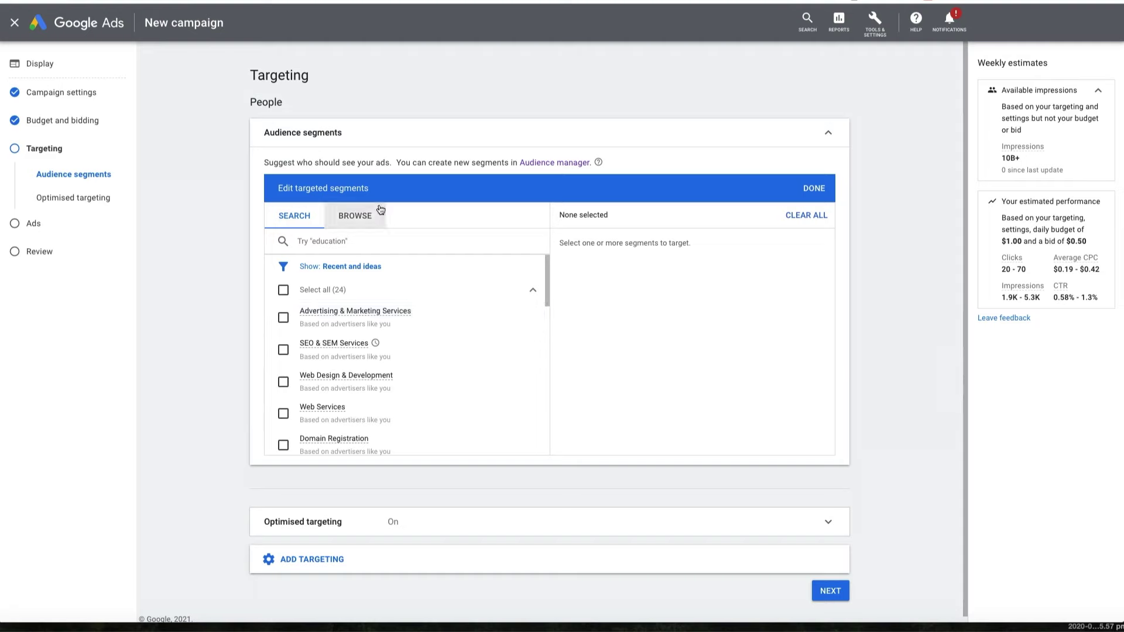
Browse the in-market audience segments down to Business Services.
{"action": "left_click", "coordinate": [359, 216]}
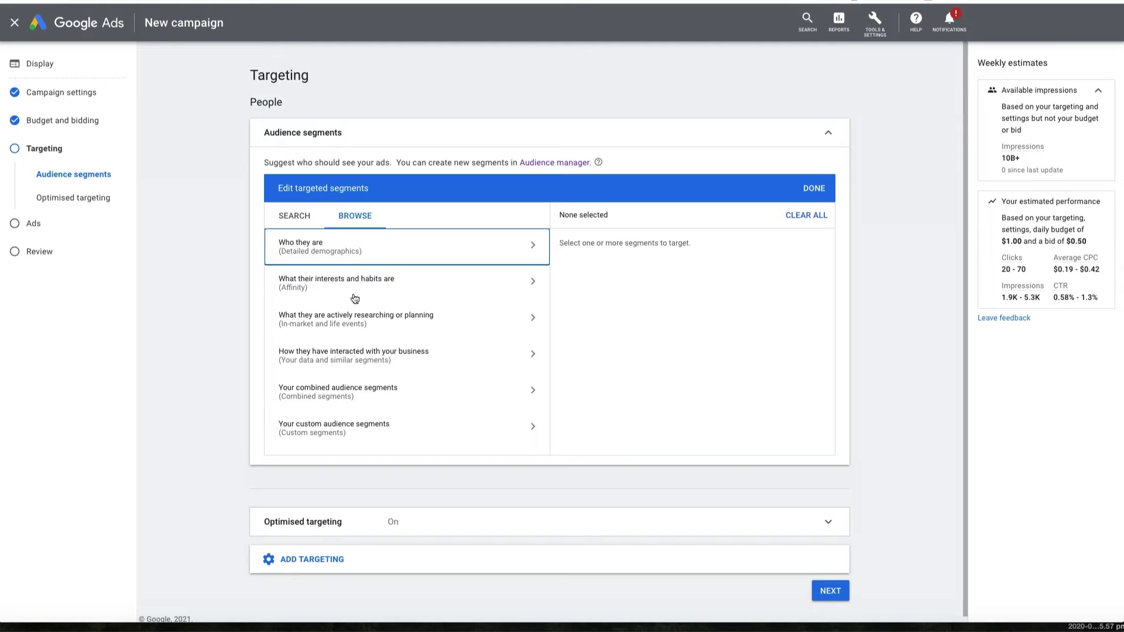
{"action": "left_click", "coordinate": [353, 321]}
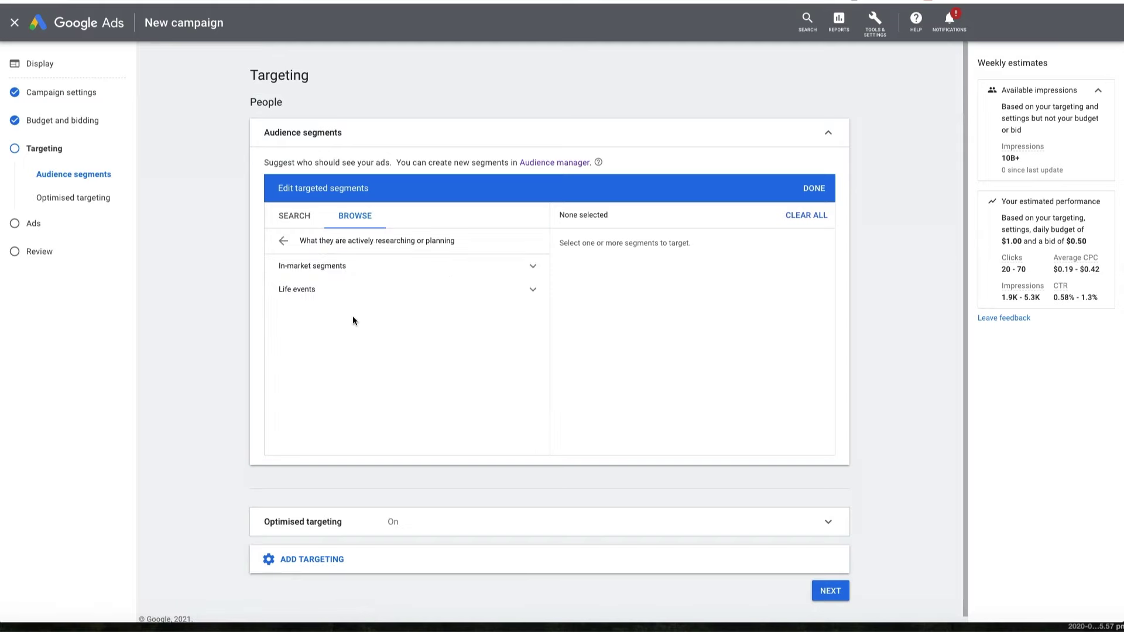
{"action": "left_click", "coordinate": [329, 266]}
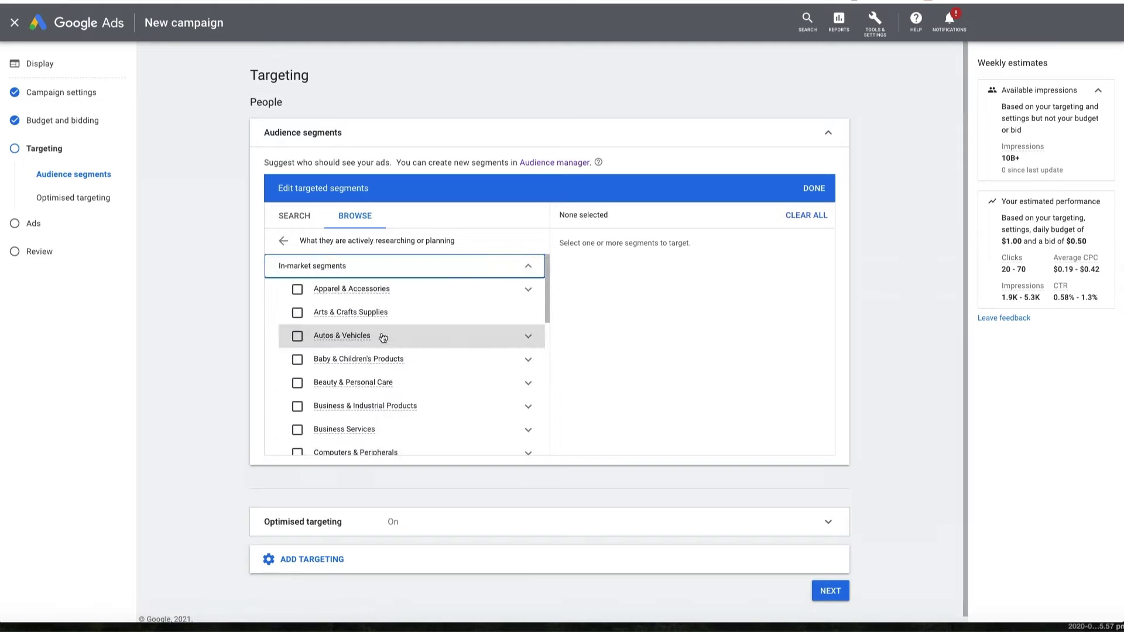
{"action": "scroll", "coordinate": [383, 335], "scroll_direction": "down", "scroll_amount": 1}
{"action": "scroll", "coordinate": [388, 339], "scroll_direction": "down", "scroll_amount": 1}
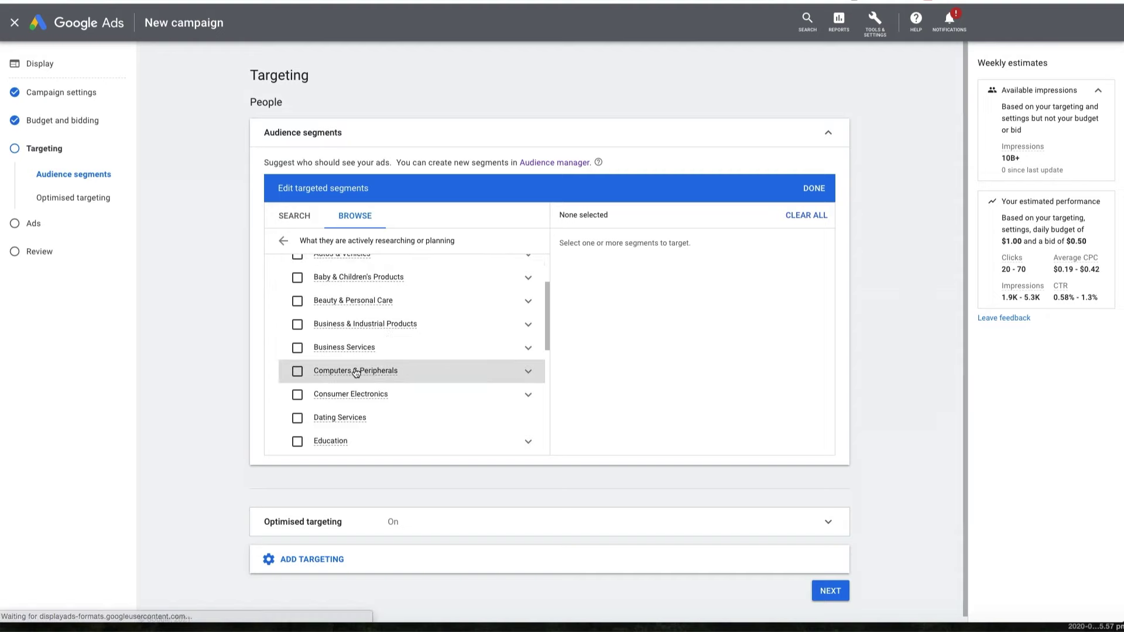
{"action": "scroll", "coordinate": [358, 369], "scroll_direction": "down", "scroll_amount": 1}
{"action": "mouse_move", "coordinate": [350, 335]}
{"action": "left_click", "coordinate": [326, 316]}
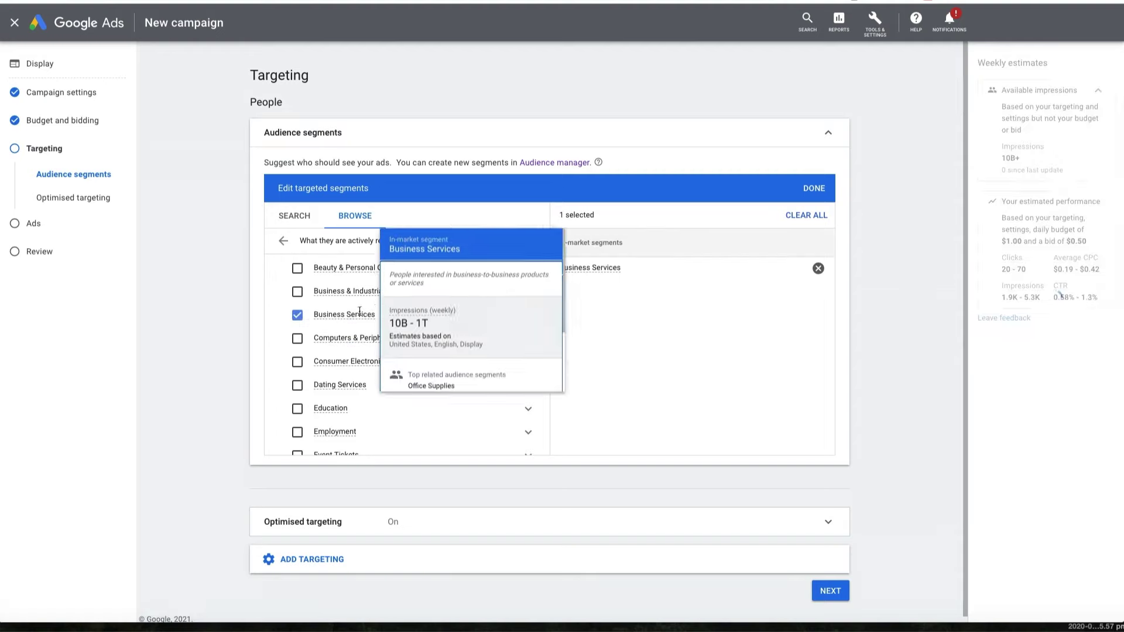
{"action": "left_click", "coordinate": [326, 316]}
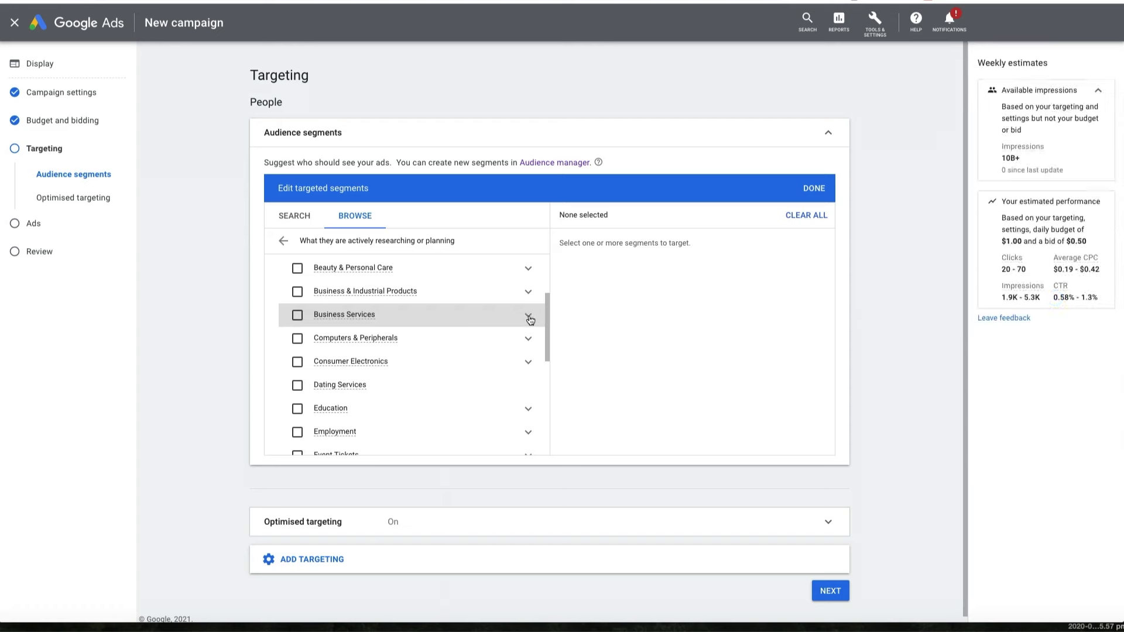
Target the SEO & SEM Services segment under Advertising & Marketing Services and confirm.
{"action": "left_click", "coordinate": [527, 316]}
{"action": "scroll", "coordinate": [519, 335], "scroll_direction": "down", "scroll_amount": 1}
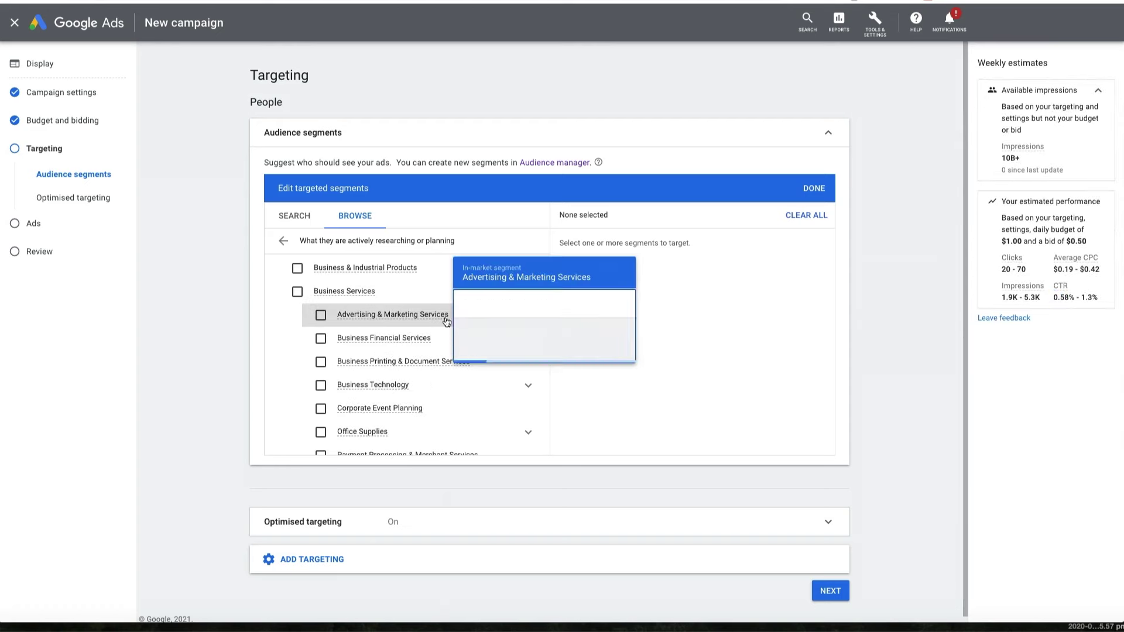
{"action": "left_click", "coordinate": [529, 318]}
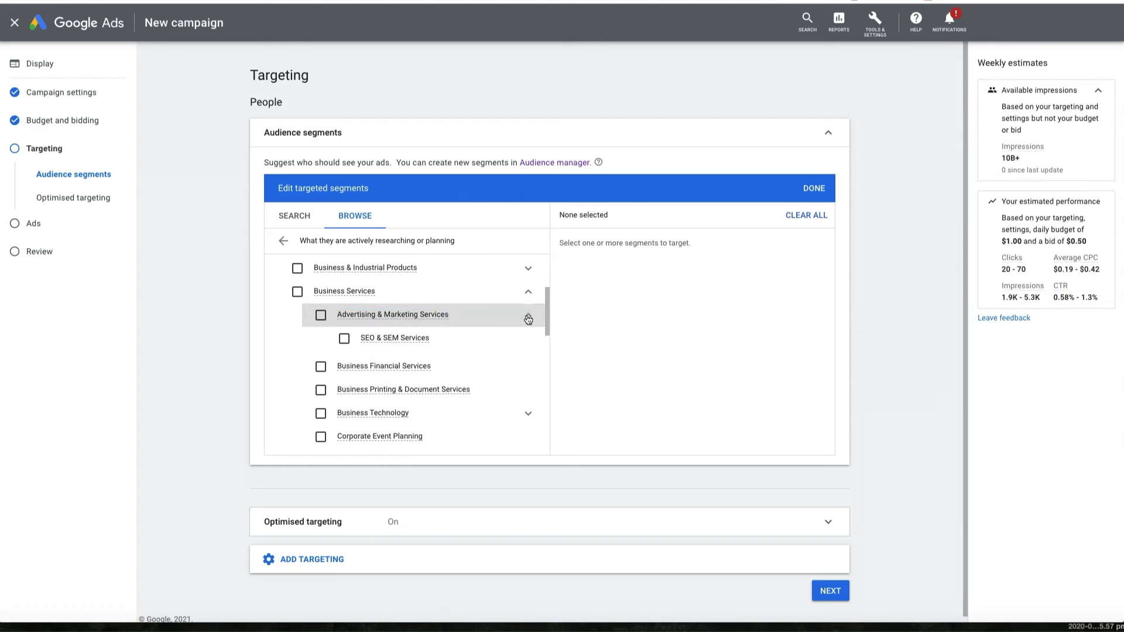
{"action": "left_click", "coordinate": [396, 343]}
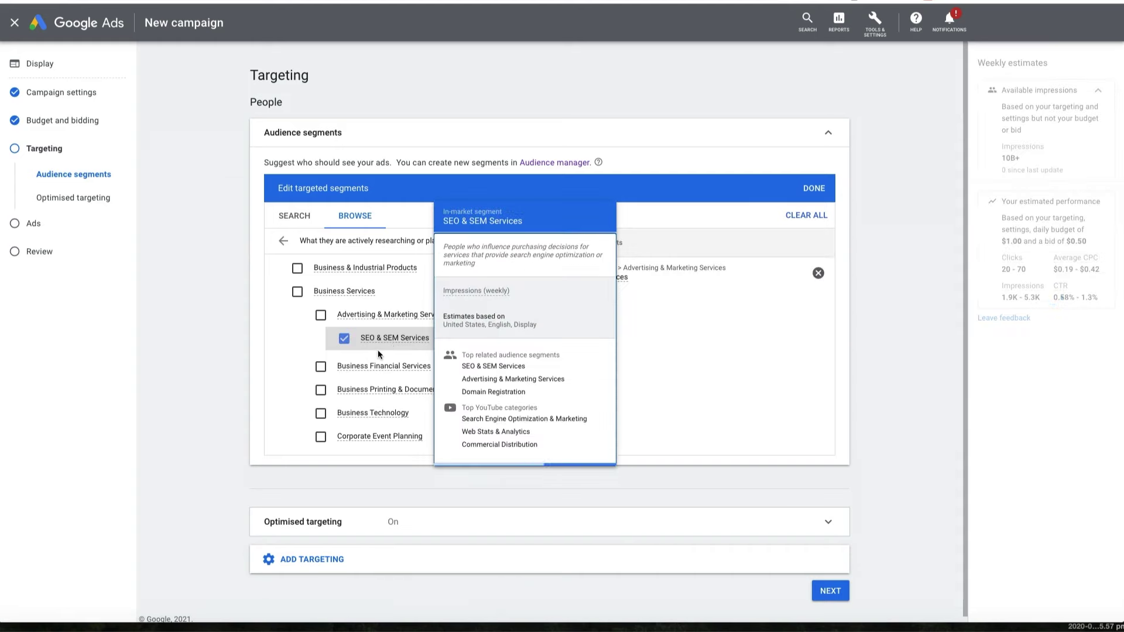
{"action": "mouse_move", "coordinate": [429, 346]}
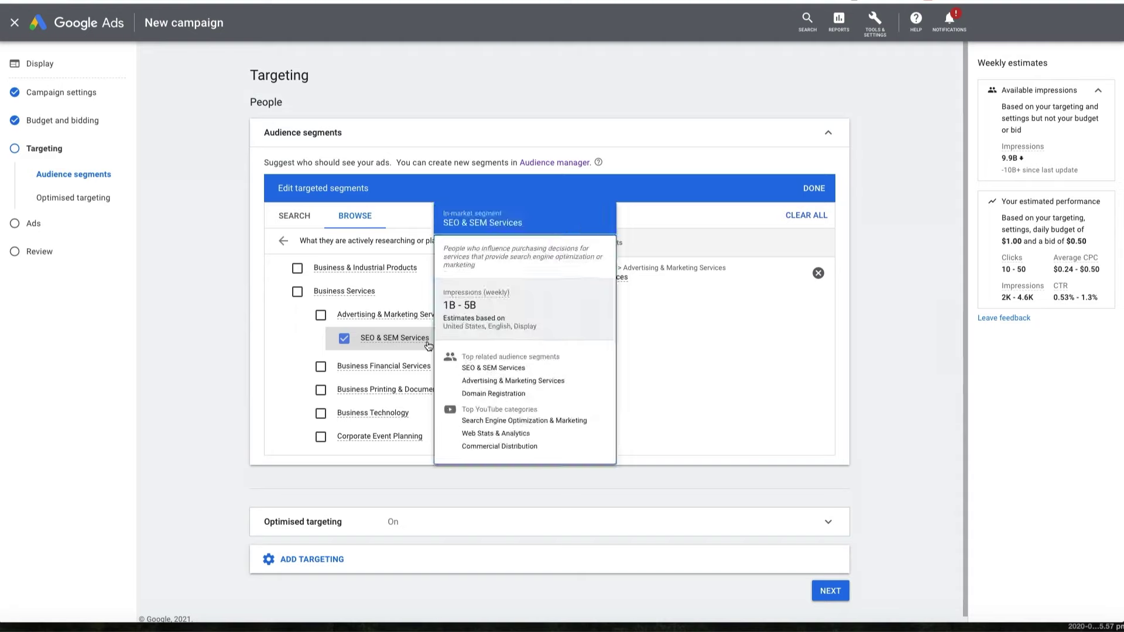
{"action": "left_click", "coordinate": [404, 314]}
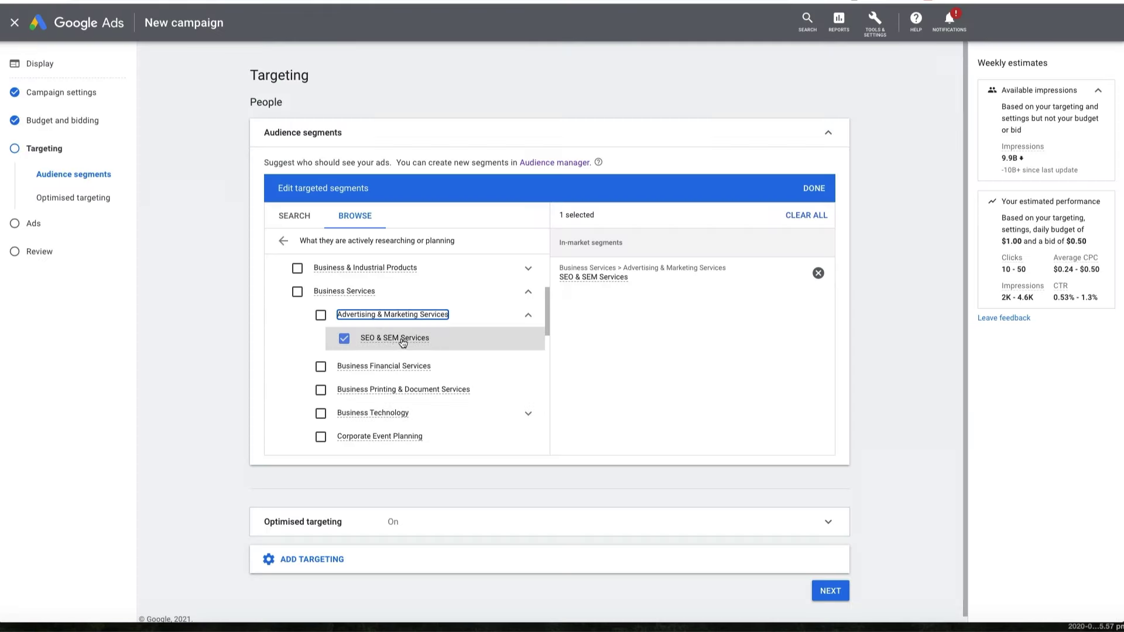
{"action": "mouse_move", "coordinate": [386, 344]}
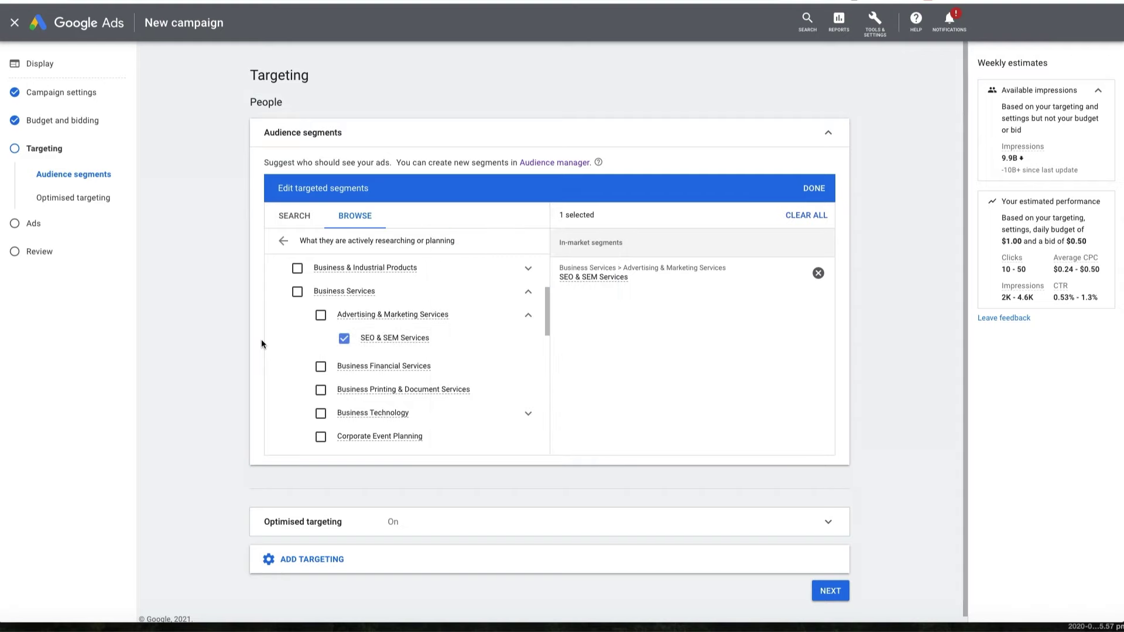
{"action": "scroll", "coordinate": [261, 341], "scroll_direction": "down", "scroll_amount": 1}
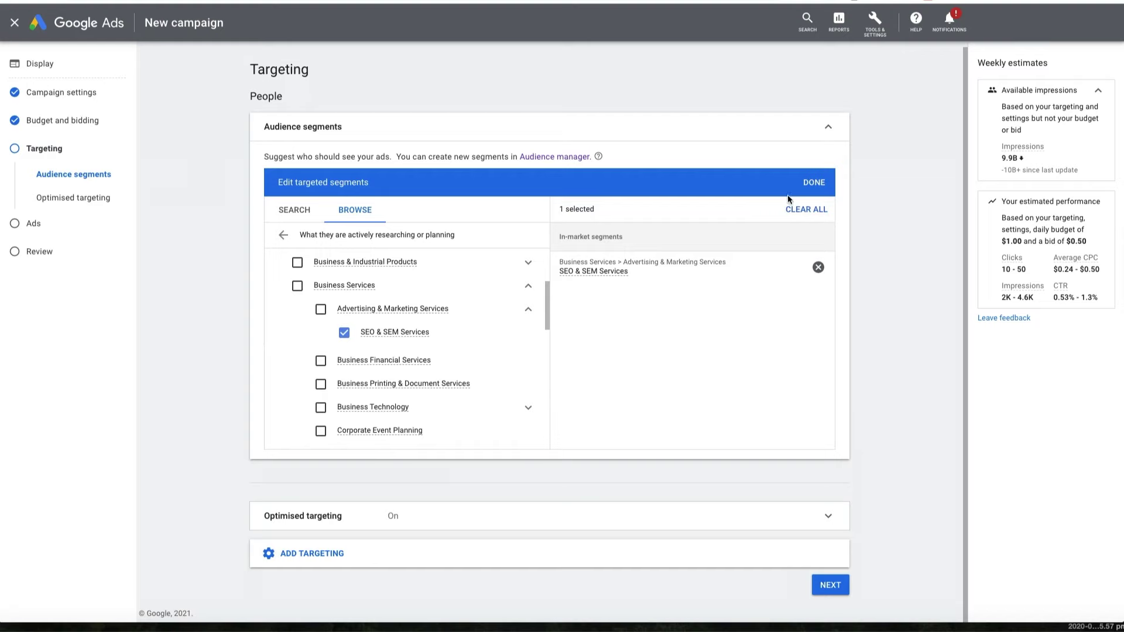
{"action": "left_click", "coordinate": [808, 185]}
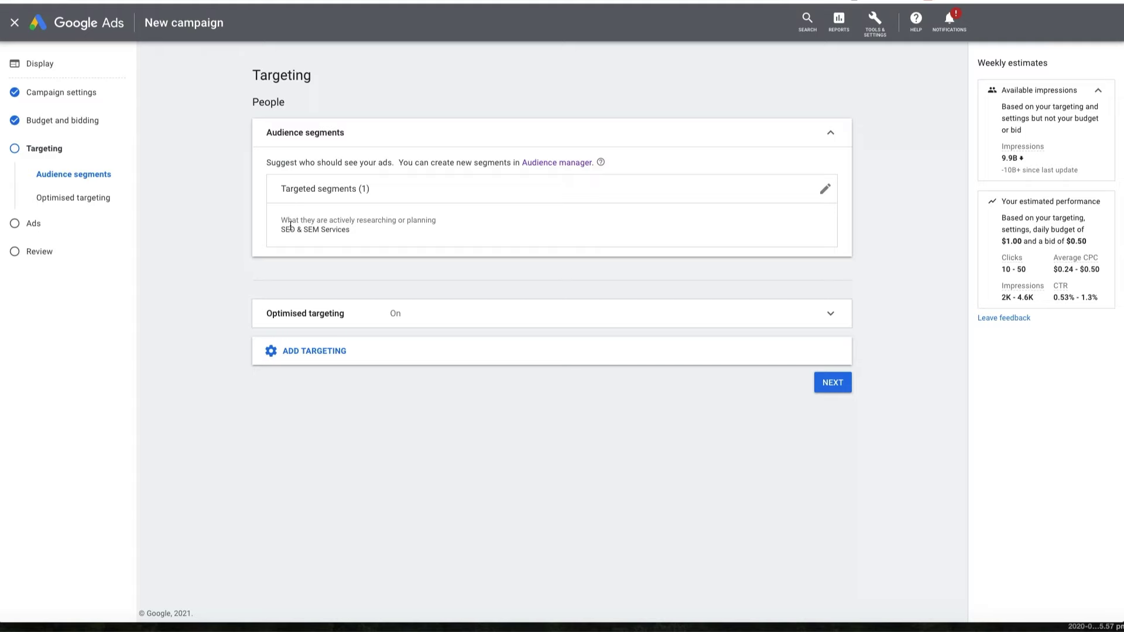
{"action": "left_click", "coordinate": [837, 382]}
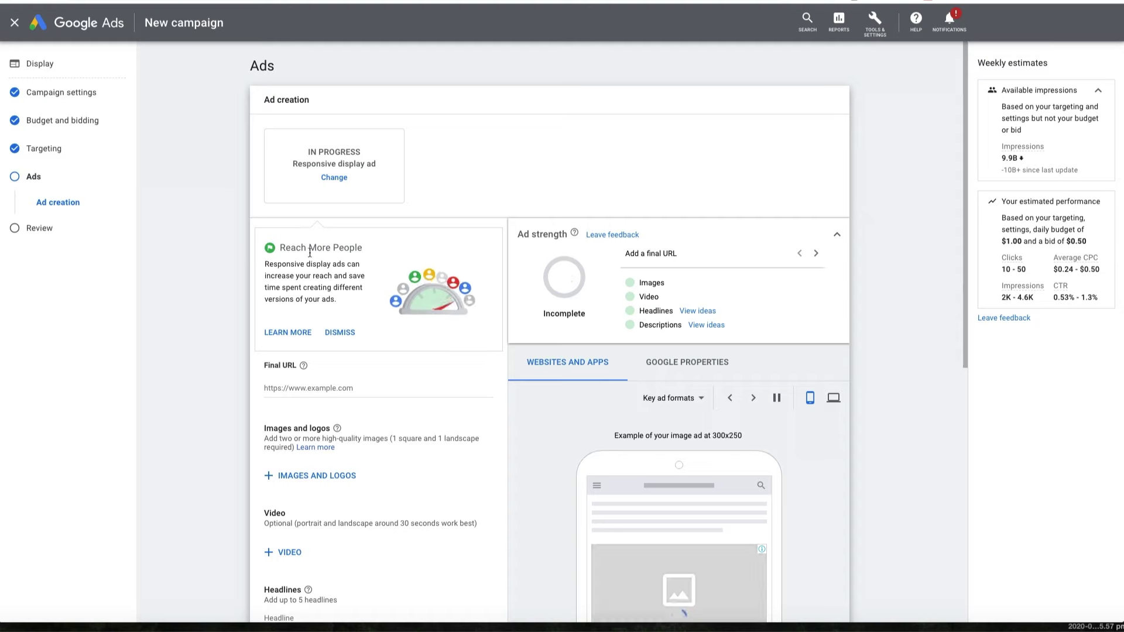
Scroll through the responsive display ad form and view the Teach Traffic challenge landing page.
{"action": "scroll", "coordinate": [219, 269], "scroll_direction": "down", "scroll_amount": 3}
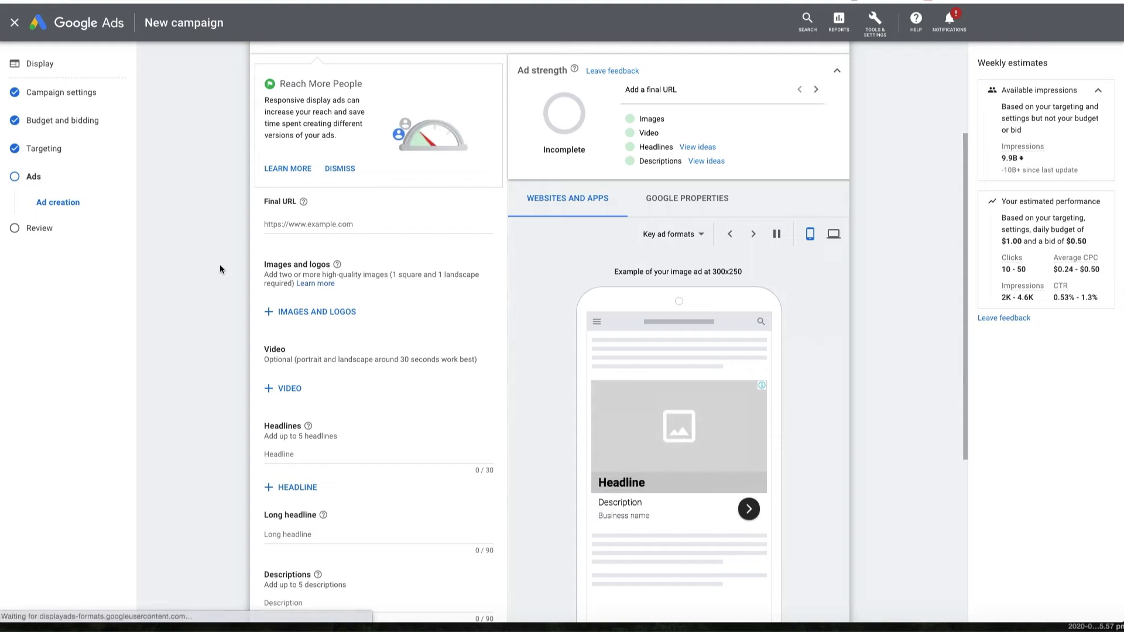
{"action": "scroll", "coordinate": [220, 269], "scroll_direction": "up", "scroll_amount": 3}
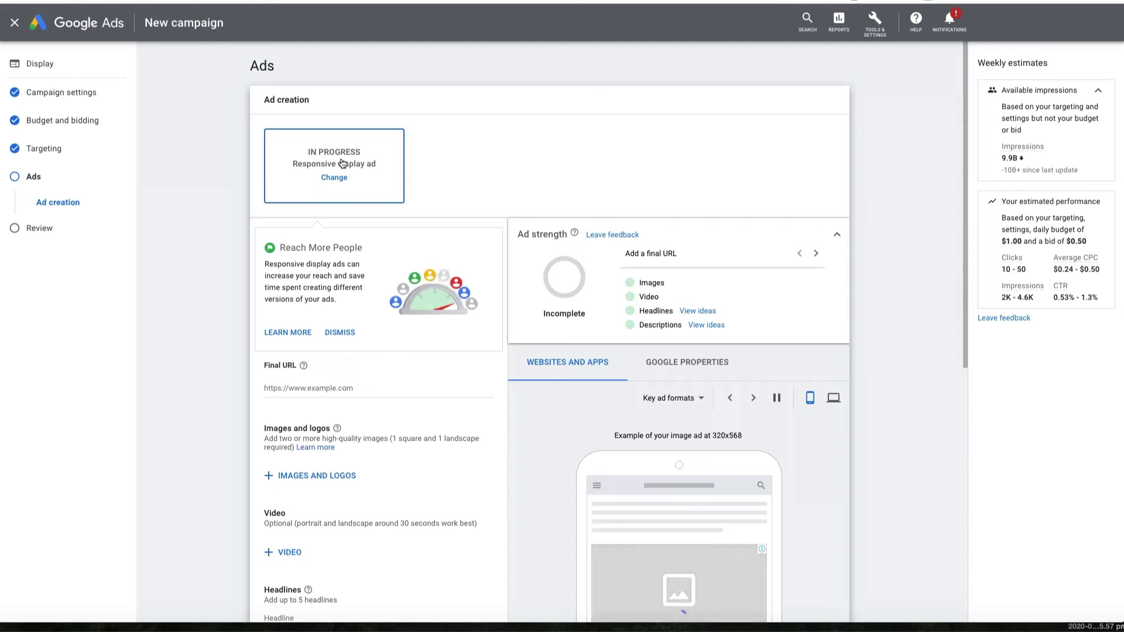
{"action": "left_click", "coordinate": [335, 177]}
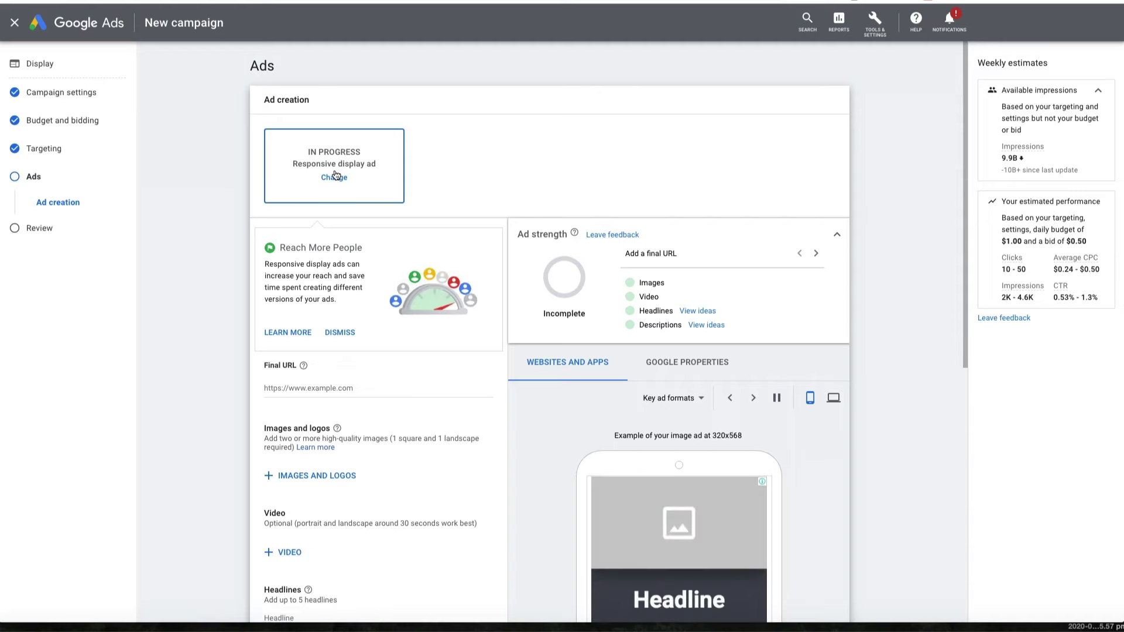
{"action": "scroll", "coordinate": [234, 196], "scroll_direction": "down", "scroll_amount": 2}
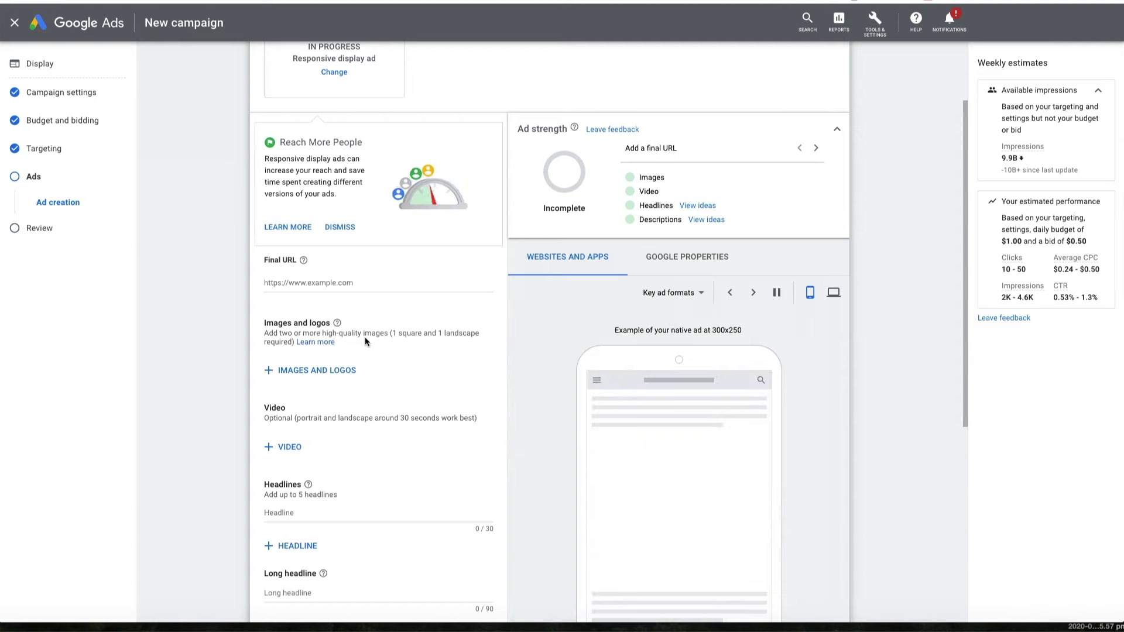
{"action": "scroll", "coordinate": [364, 343], "scroll_direction": "down", "scroll_amount": 3}
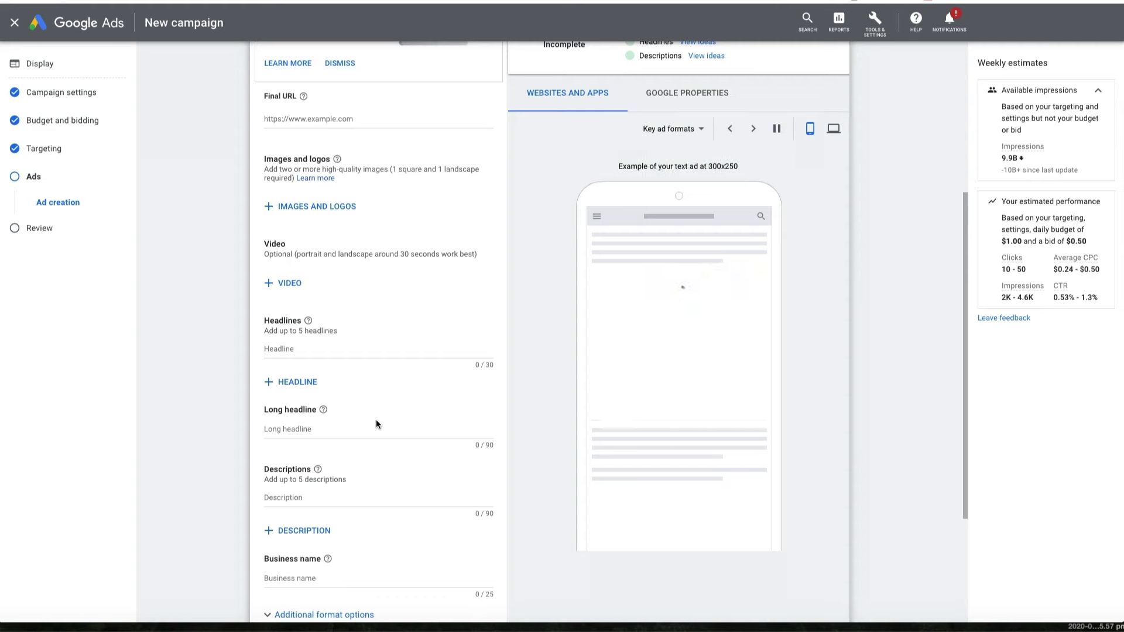
{"action": "scroll", "coordinate": [376, 419], "scroll_direction": "up", "scroll_amount": 4}
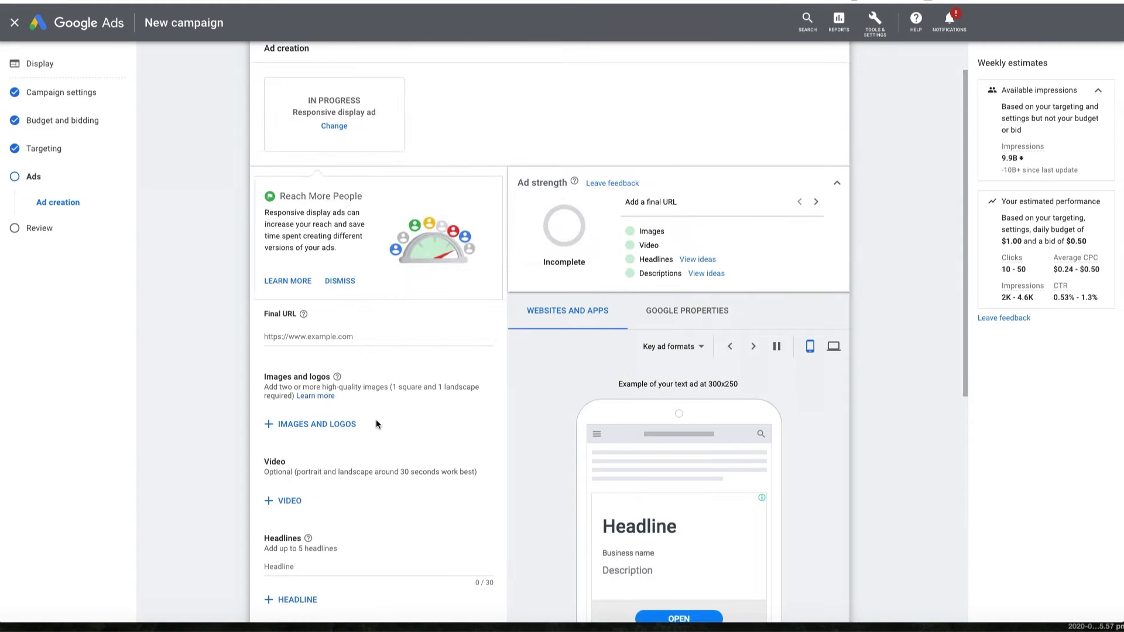
{"action": "scroll", "coordinate": [269, 284], "scroll_direction": "down", "scroll_amount": 1}
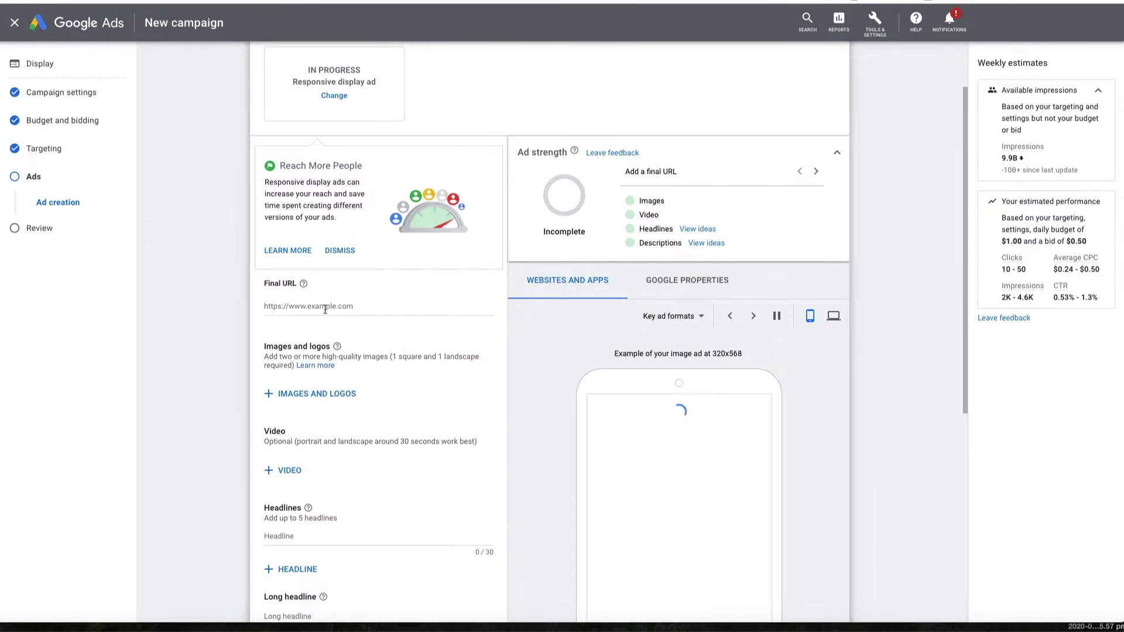
{"action": "left_click", "coordinate": [325, 309]}
{"action": "type", "text": "https://teachtraffic.com/challenge/"}
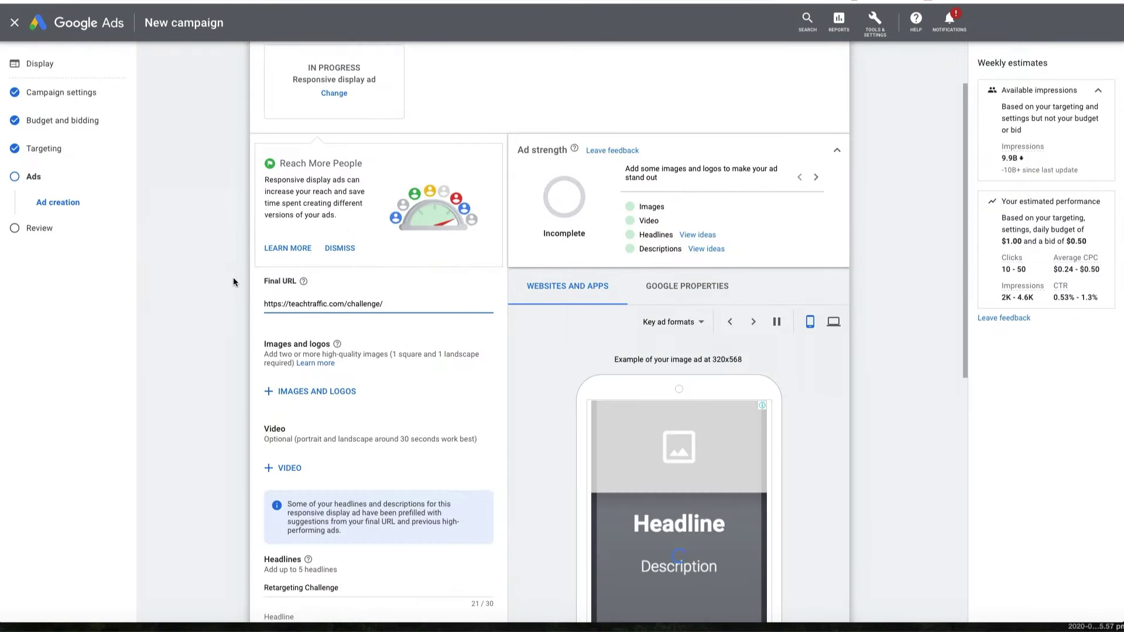
{"action": "scroll", "coordinate": [233, 277], "scroll_direction": "down", "scroll_amount": 1}
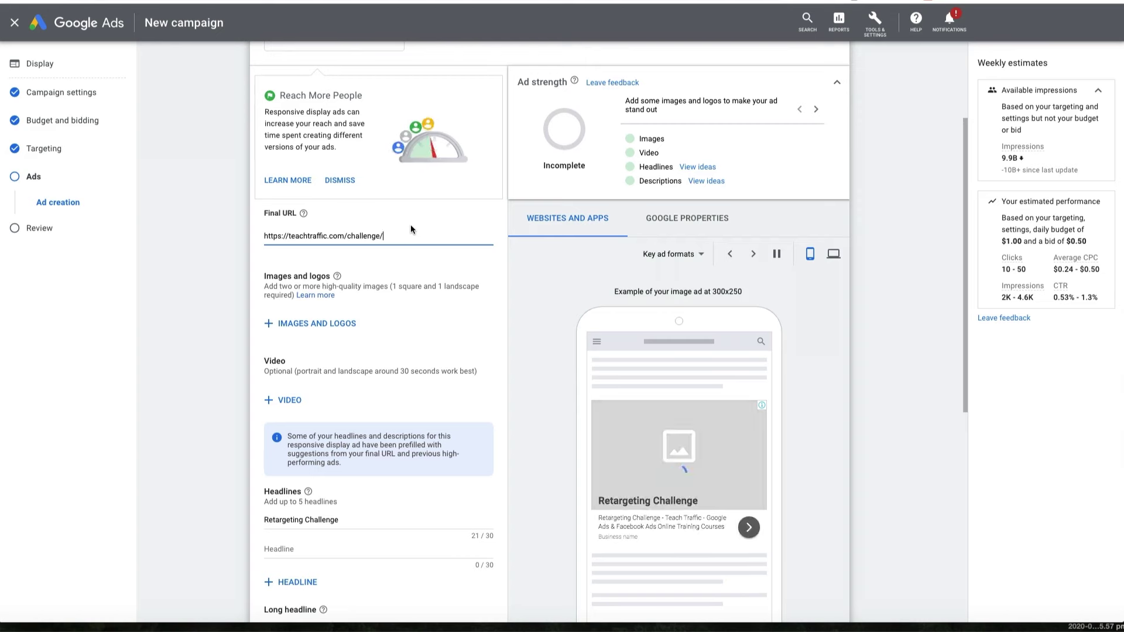
{"action": "scroll", "coordinate": [410, 223], "scroll_direction": "down", "scroll_amount": 1}
{"action": "left_click", "coordinate": [311, 310]}
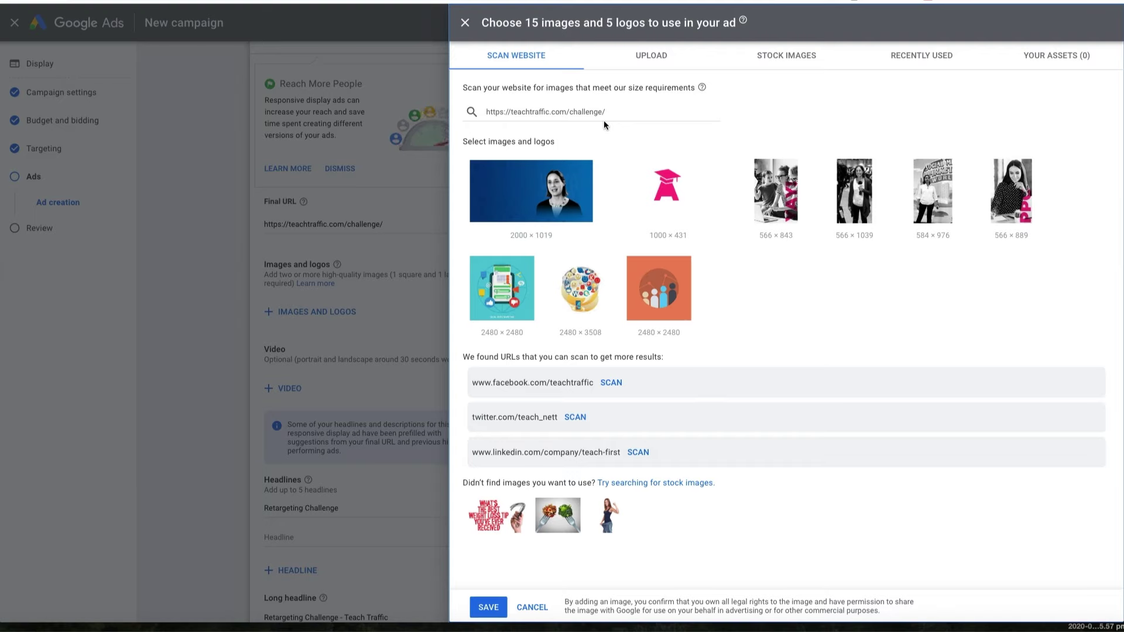
Upload both Retargeting Challenge banners and crop each to 1.91:1.
{"action": "left_click", "coordinate": [653, 58]}
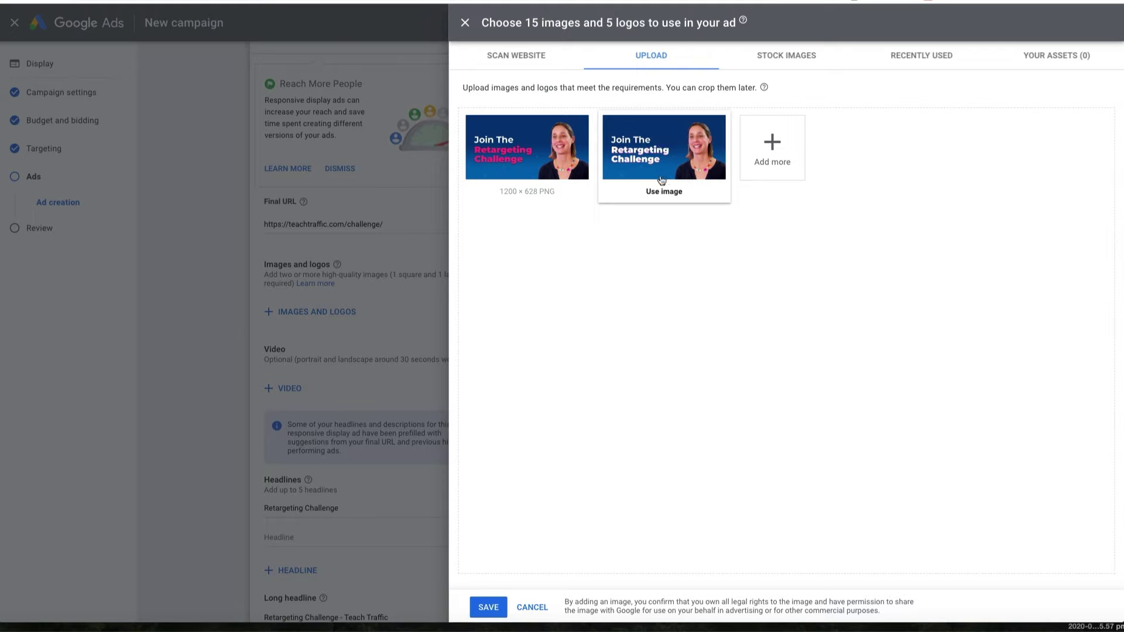
{"action": "left_click", "coordinate": [488, 607]}
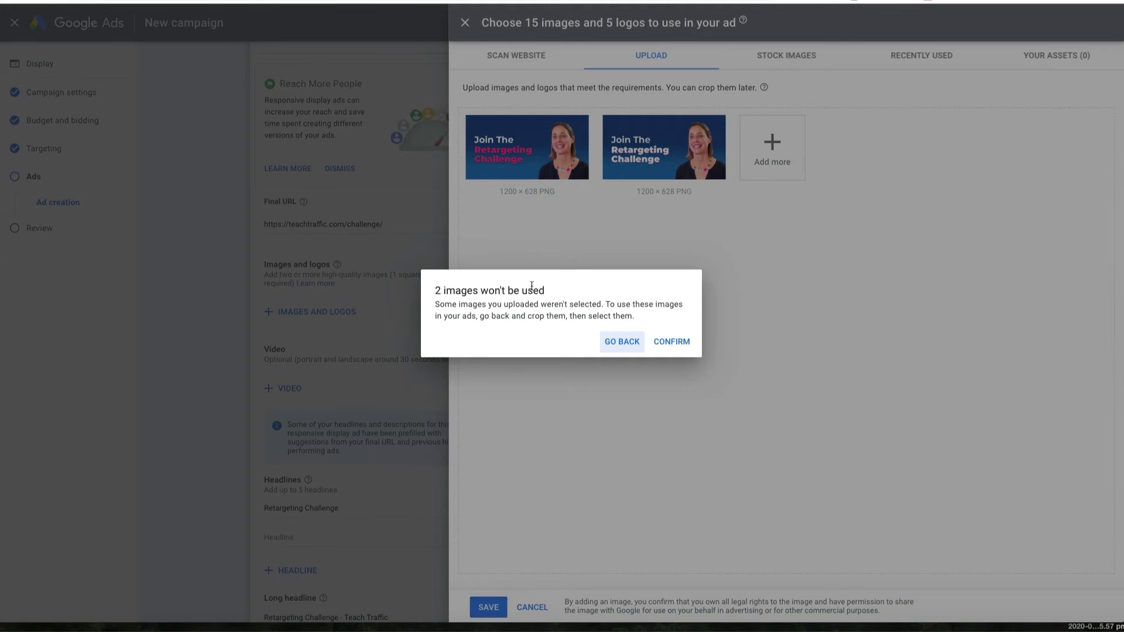
{"action": "left_click", "coordinate": [638, 339]}
{"action": "left_click", "coordinate": [555, 141]}
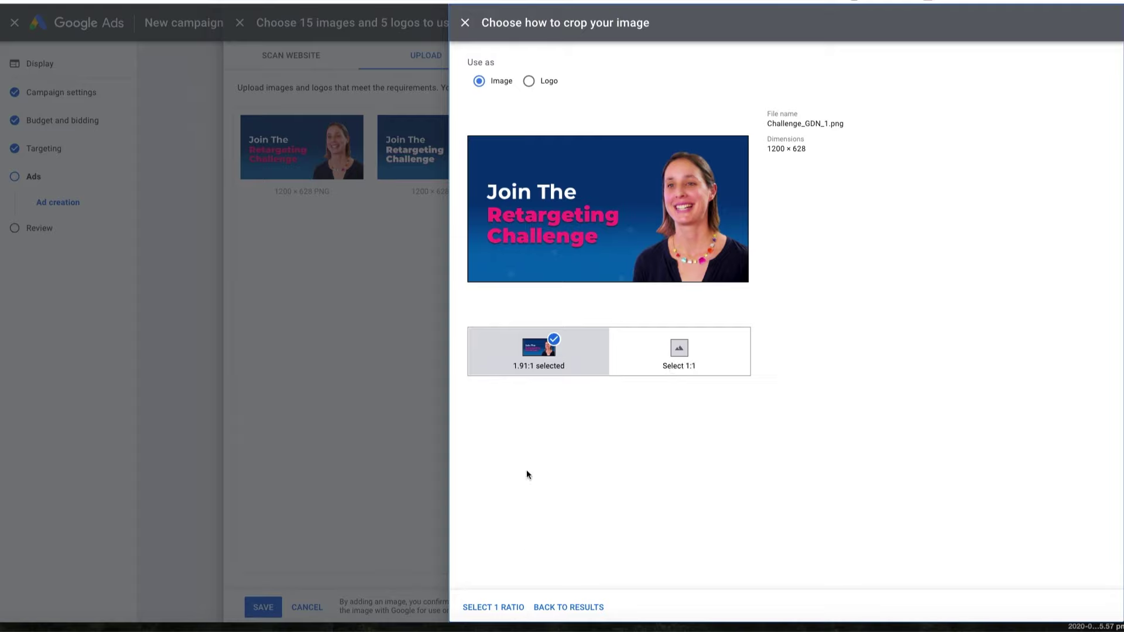
{"action": "left_click", "coordinate": [498, 608]}
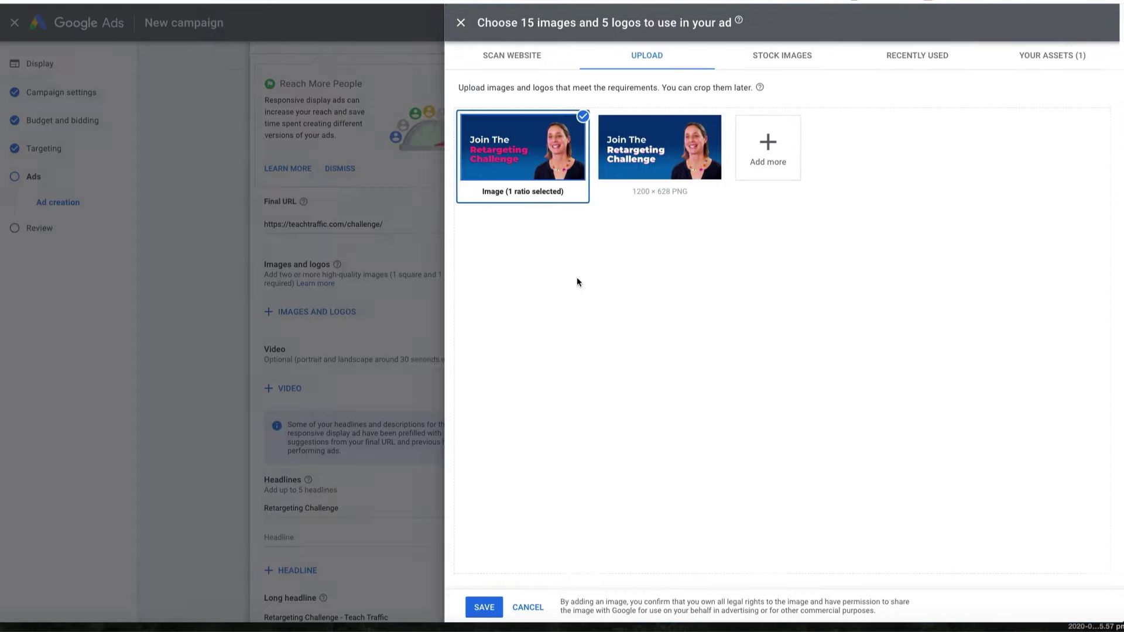
{"action": "left_click", "coordinate": [672, 160]}
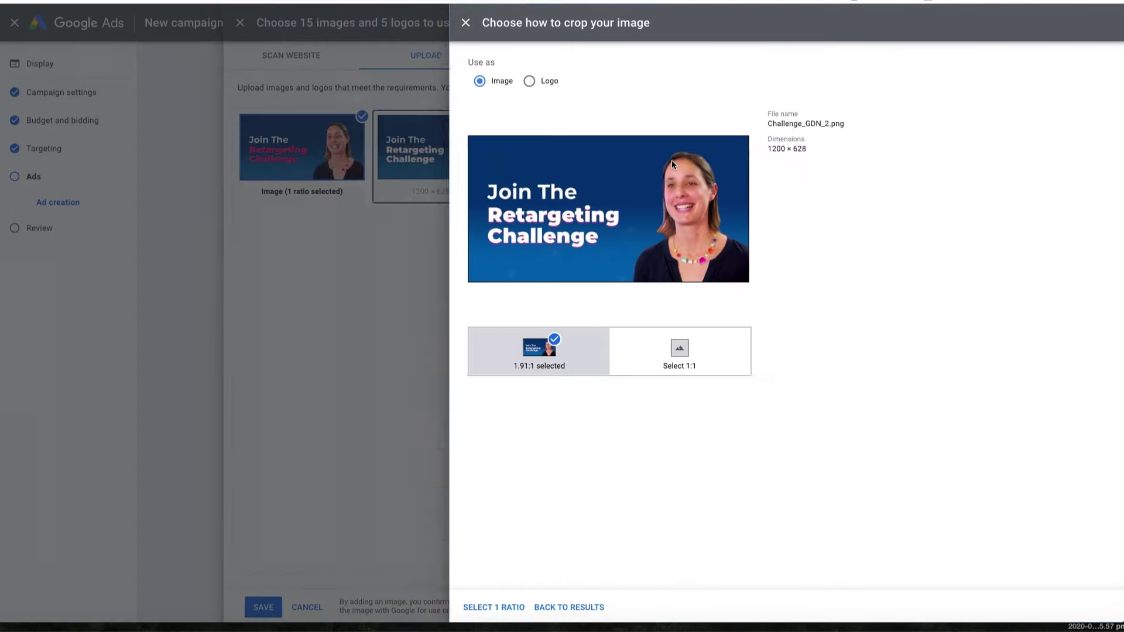
{"action": "left_click", "coordinate": [497, 609]}
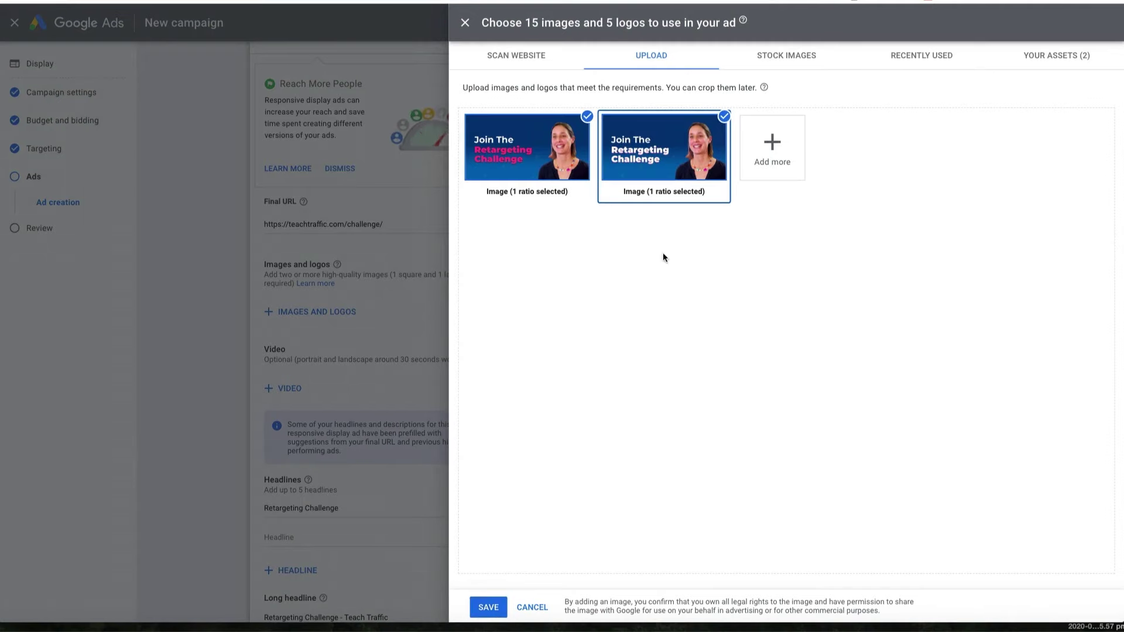
Add the website's presenter image in both crops and save the images to the ad.
{"action": "left_click", "coordinate": [525, 57]}
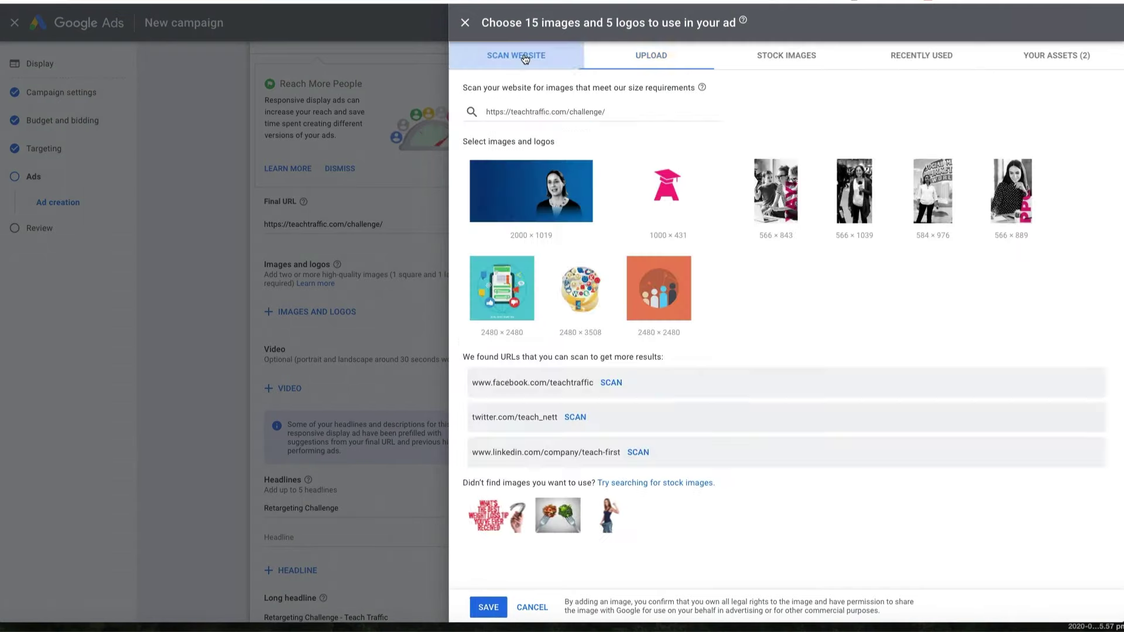
{"action": "left_click", "coordinate": [516, 213]}
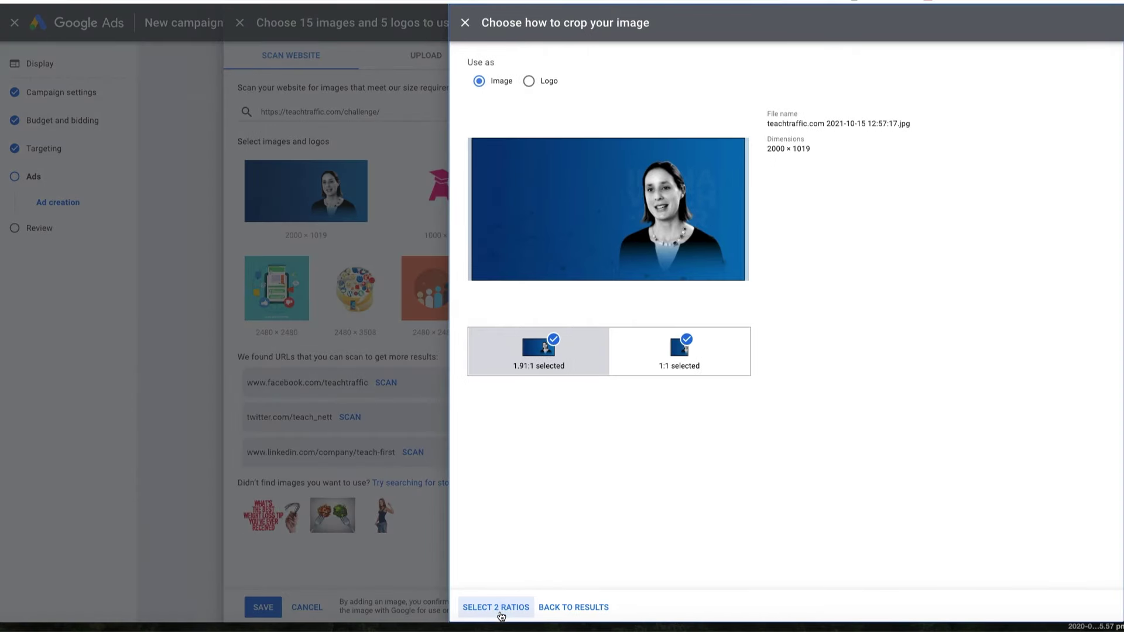
{"action": "left_click", "coordinate": [496, 607]}
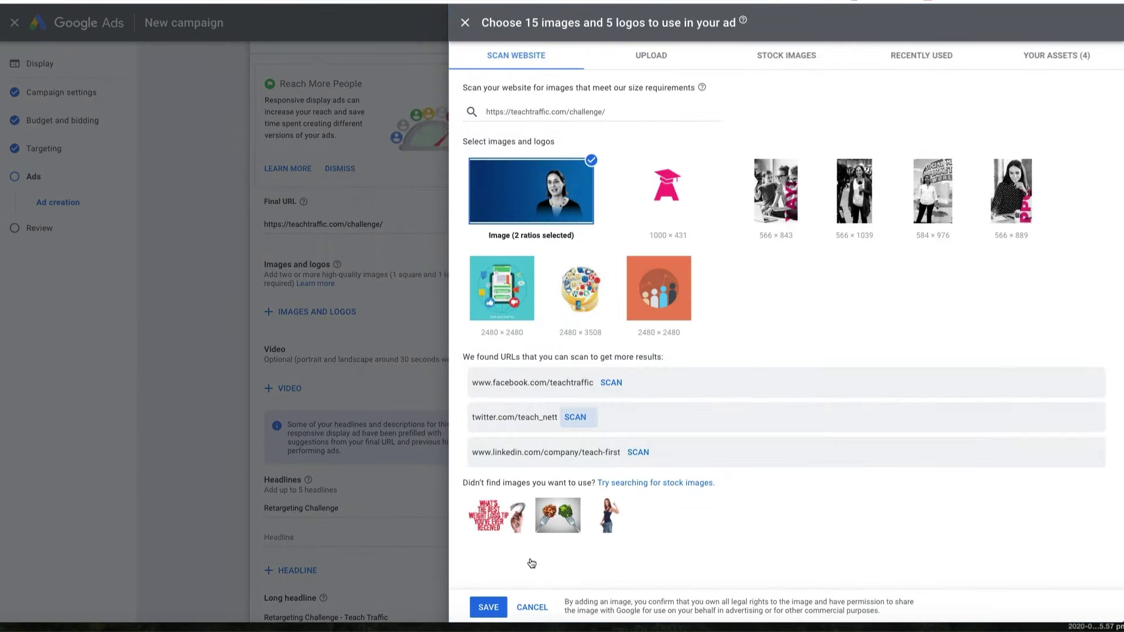
{"action": "left_click", "coordinate": [491, 609]}
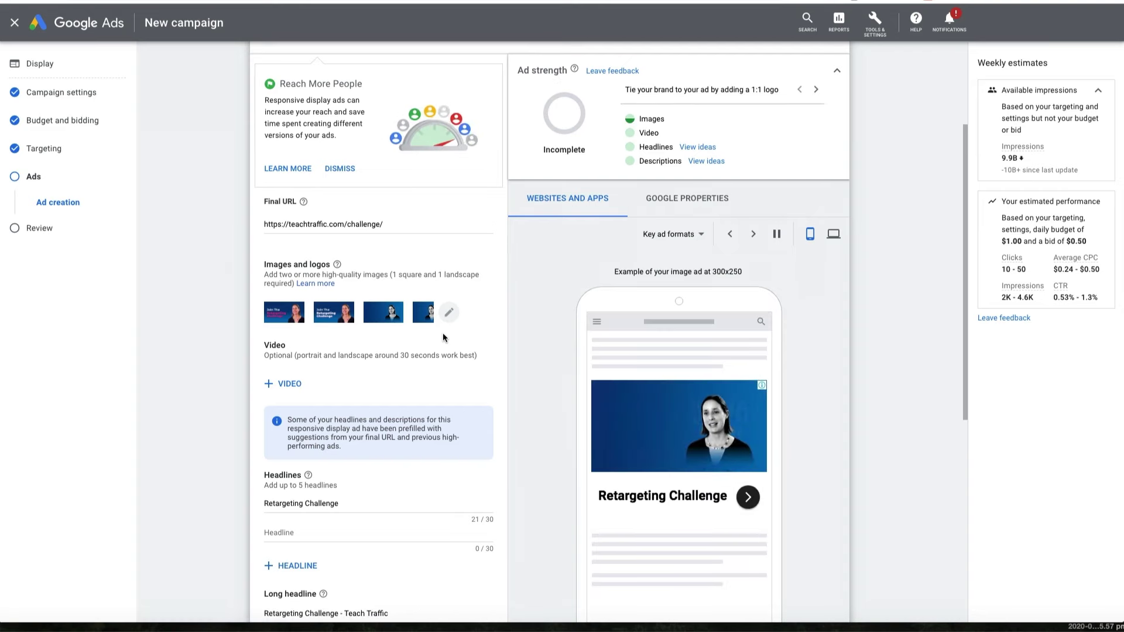
Add the pink graduation-cap logo in both crops and save the updated image selection.
{"action": "left_click", "coordinate": [448, 312]}
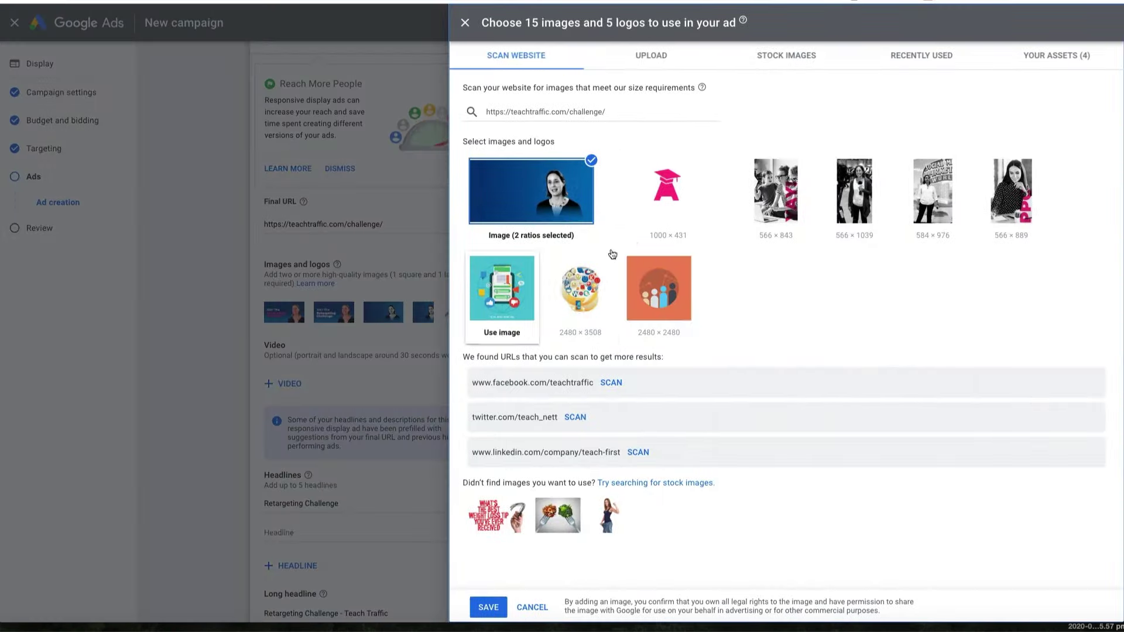
{"action": "left_click", "coordinate": [668, 188]}
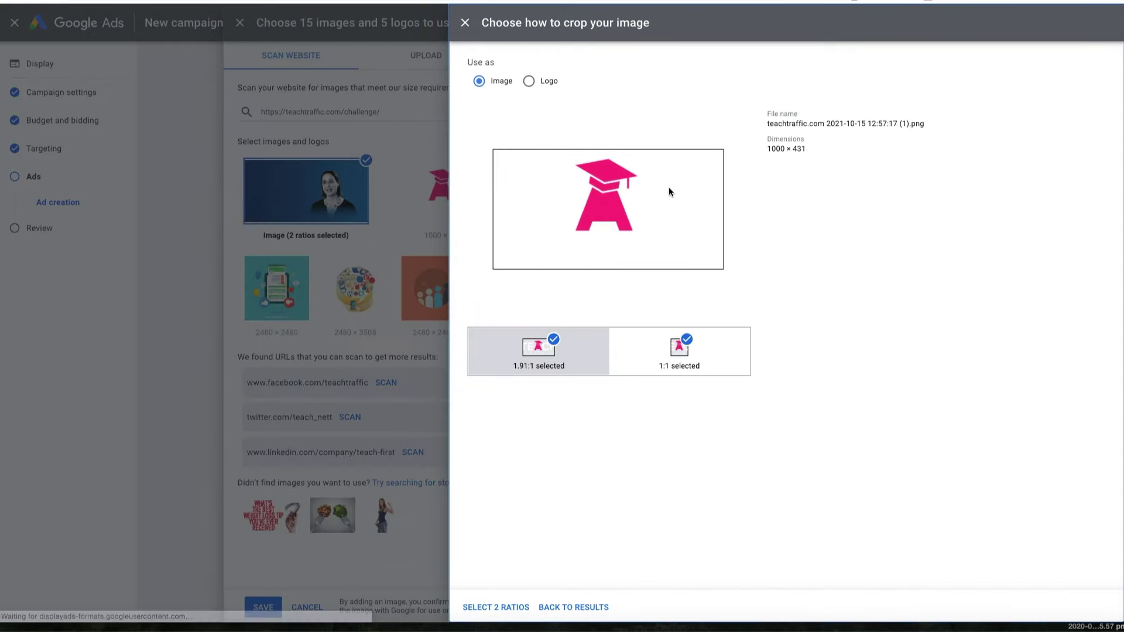
{"action": "left_click", "coordinate": [507, 602]}
{"action": "left_click", "coordinate": [484, 605]}
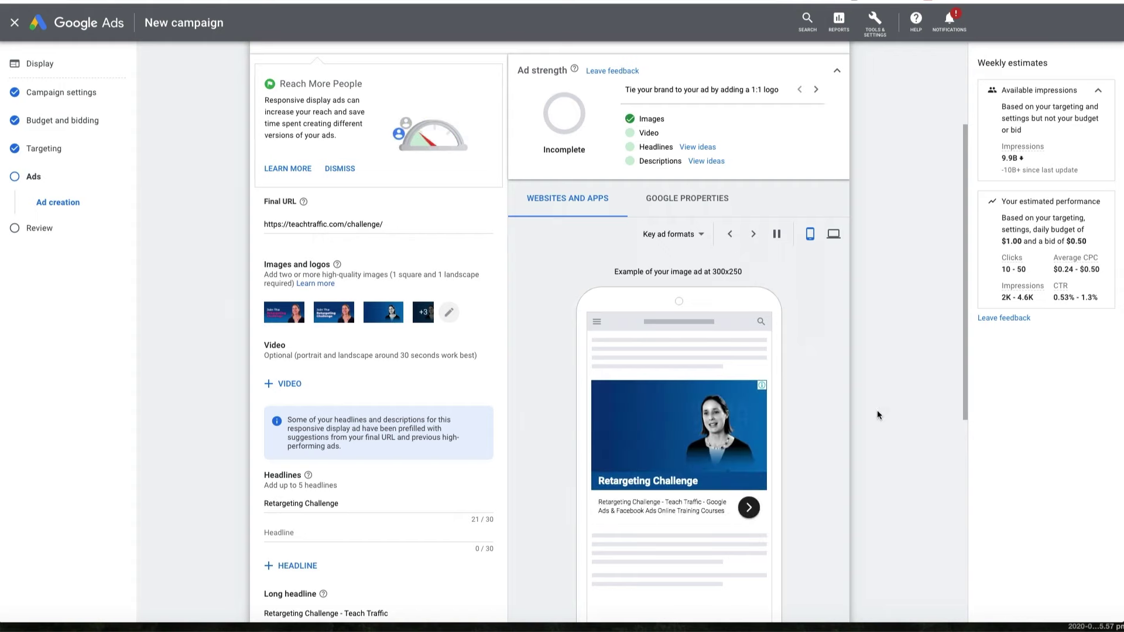
{"action": "scroll", "coordinate": [877, 415], "scroll_direction": "down", "scroll_amount": 2}
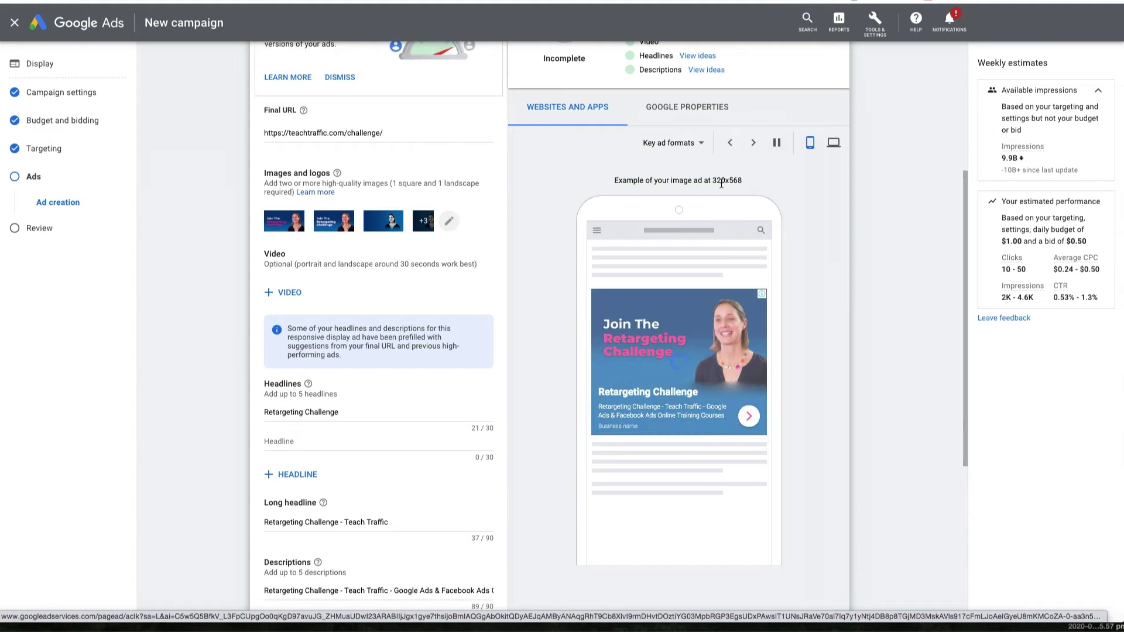
Rewrite the 'Retargeting Challenge' headline and the long headline and description with Teach Traffic copy.
{"action": "scroll", "coordinate": [361, 402], "scroll_direction": "down", "scroll_amount": 1}
{"action": "left_click", "coordinate": [349, 389]}
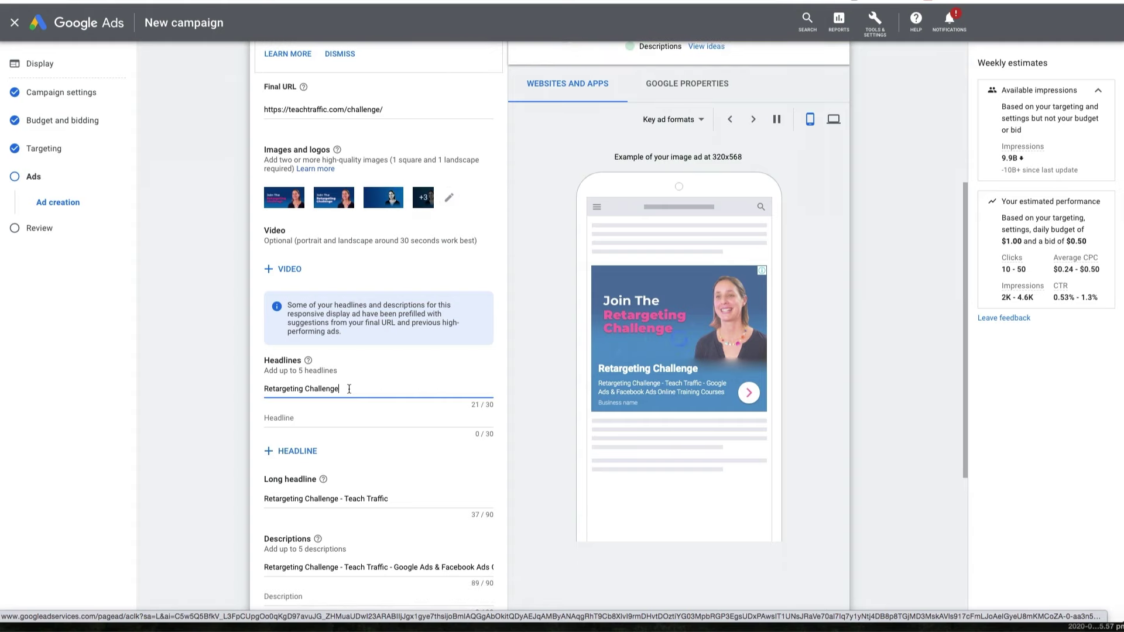
{"action": "left_click_drag", "start_coordinate": [349, 389], "coordinate": [265, 391]}
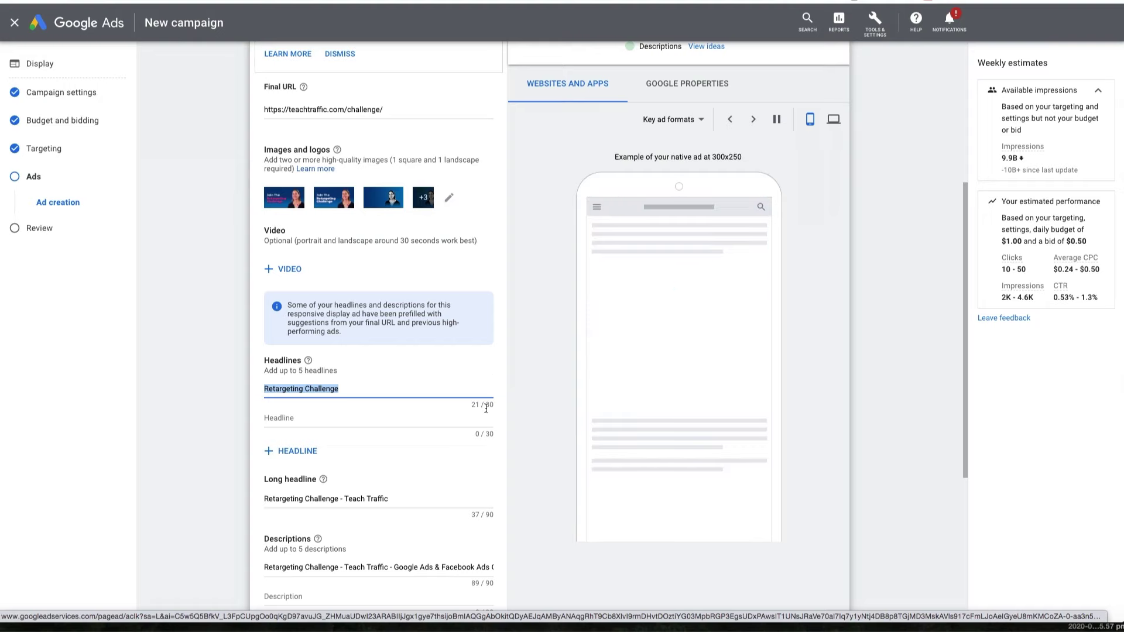
{"action": "left_click", "coordinate": [301, 390]}
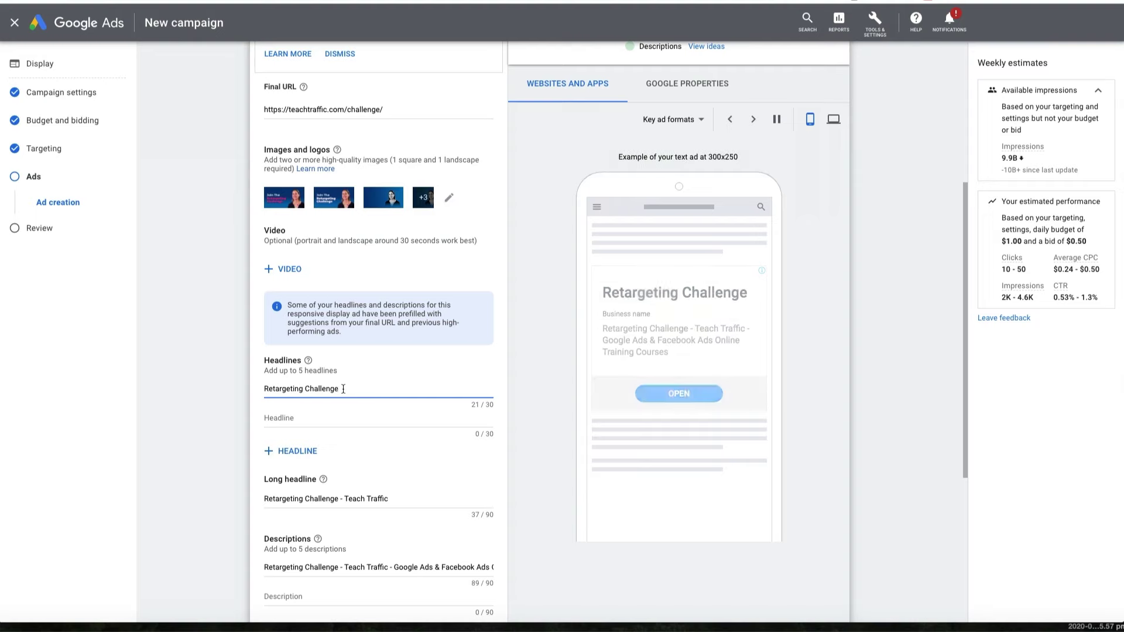
{"action": "left_click_drag", "start_coordinate": [342, 389], "coordinate": [263, 389]}
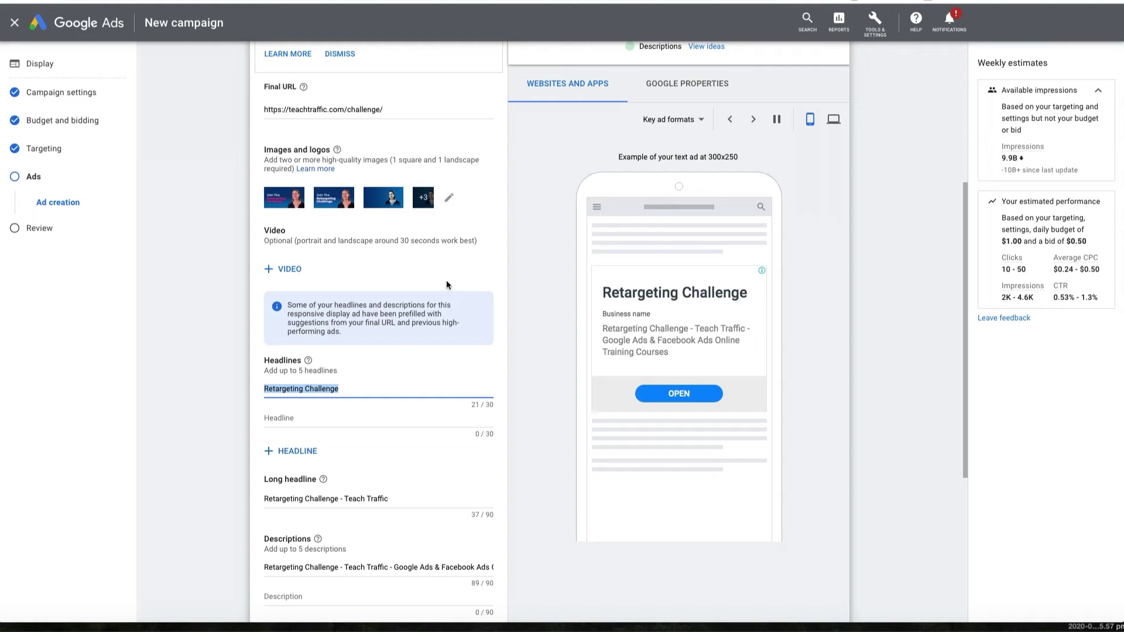
{"action": "scroll", "coordinate": [442, 281], "scroll_direction": "down", "scroll_amount": 1}
{"action": "scroll", "coordinate": [439, 289], "scroll_direction": "down", "scroll_amount": 1}
{"action": "left_click", "coordinate": [401, 325]}
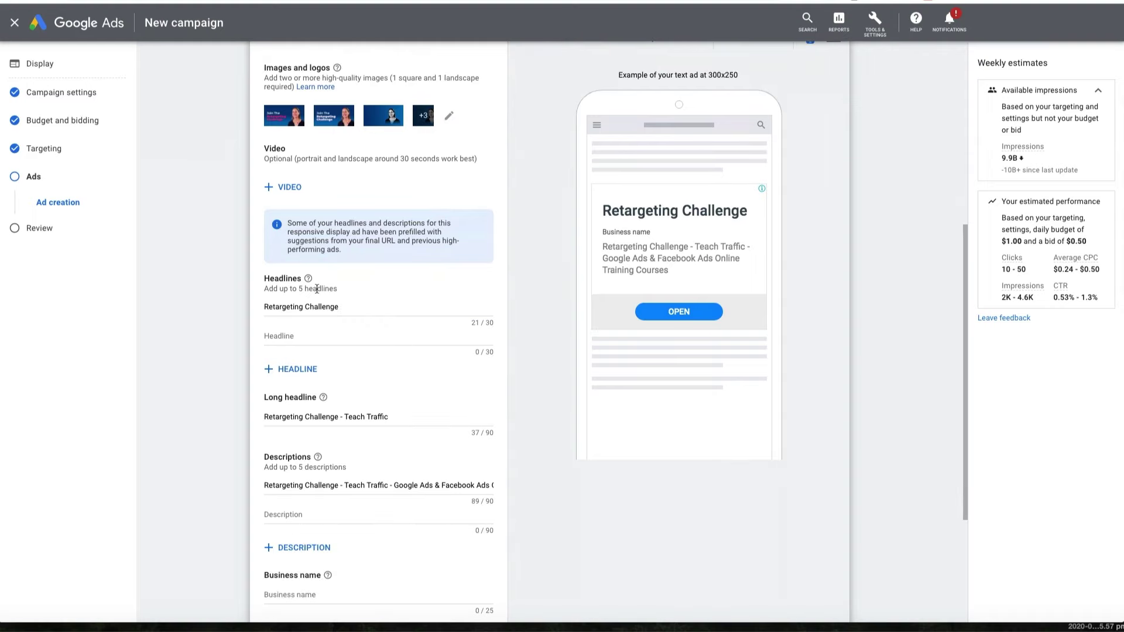
{"action": "scroll", "coordinate": [317, 289], "scroll_direction": "down", "scroll_amount": 1}
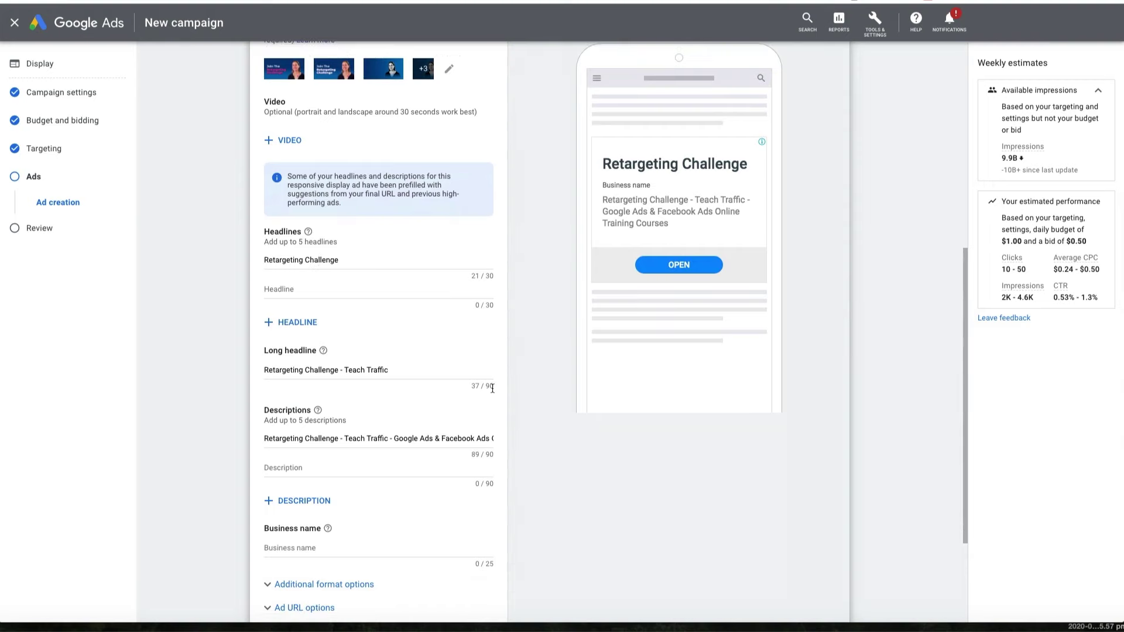
{"action": "scroll", "coordinate": [491, 388], "scroll_direction": "down", "scroll_amount": 1}
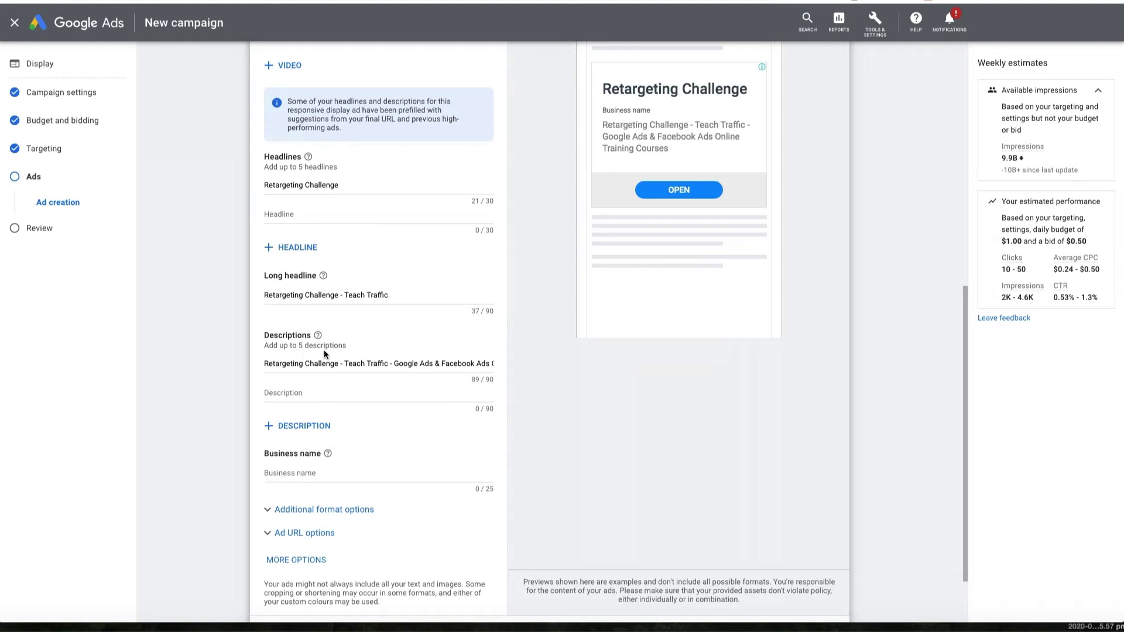
{"action": "scroll", "coordinate": [332, 349], "scroll_direction": "up", "scroll_amount": 2}
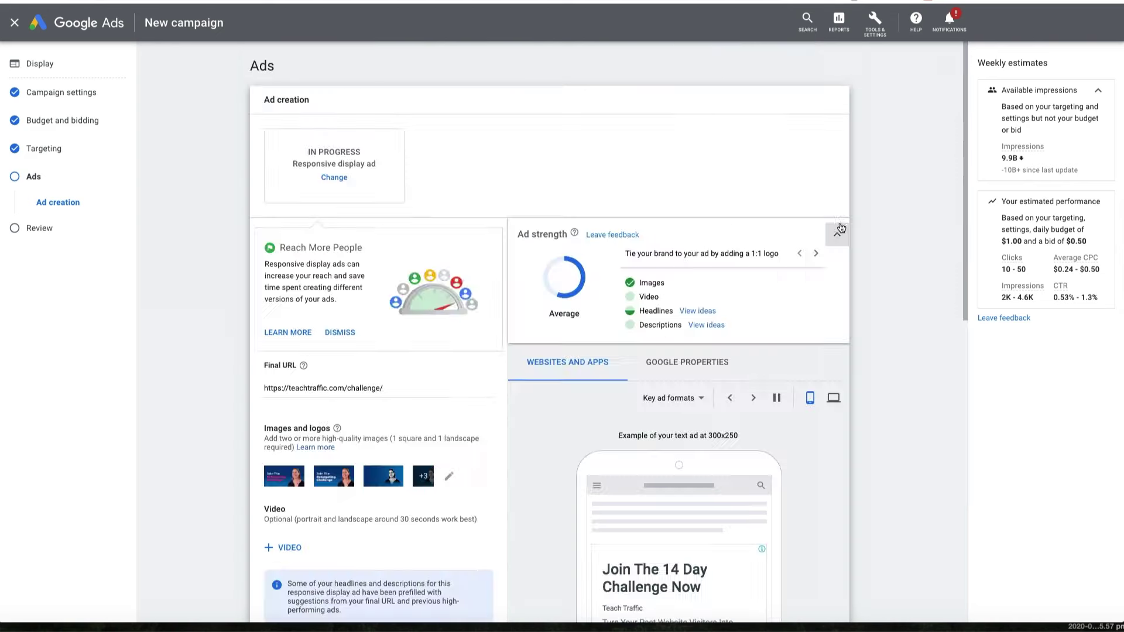
Check that the Business name field reads Teach Traffic.
{"action": "scroll", "coordinate": [841, 220], "scroll_direction": "down", "scroll_amount": 3}
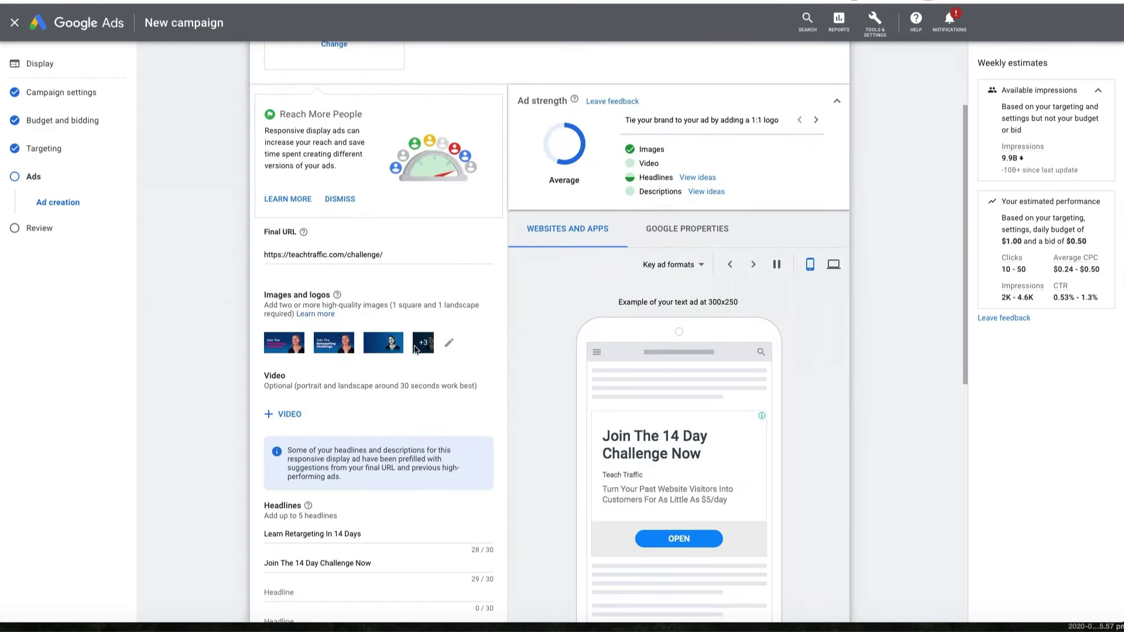
{"action": "scroll", "coordinate": [412, 352], "scroll_direction": "down", "scroll_amount": 3}
{"action": "scroll", "coordinate": [415, 350], "scroll_direction": "down", "scroll_amount": 2}
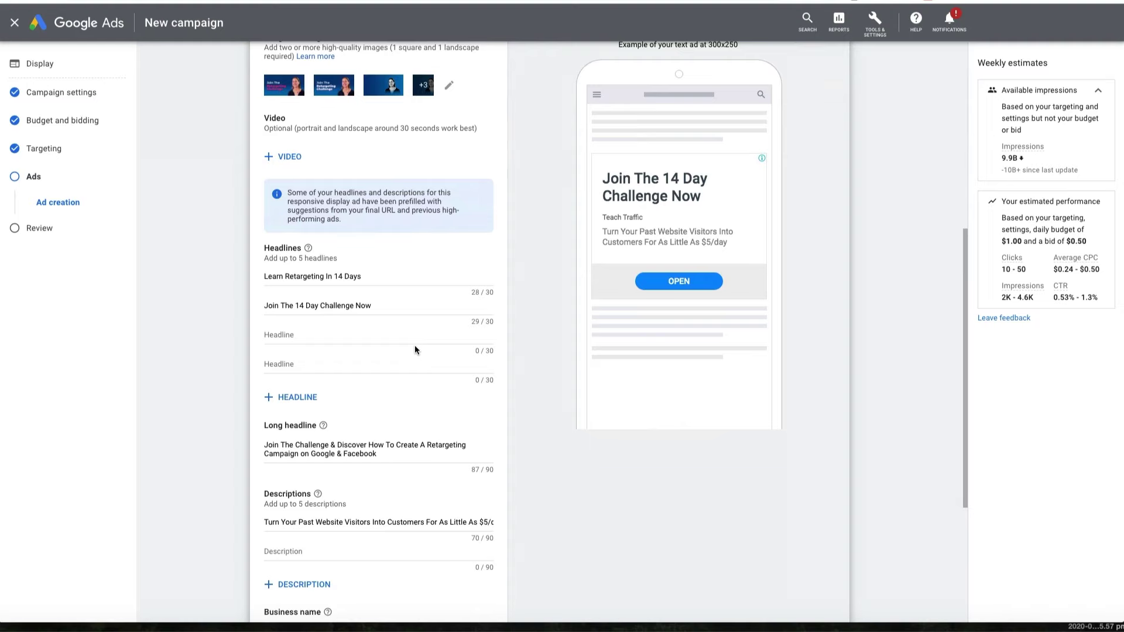
{"action": "scroll", "coordinate": [343, 382], "scroll_direction": "down", "scroll_amount": 3}
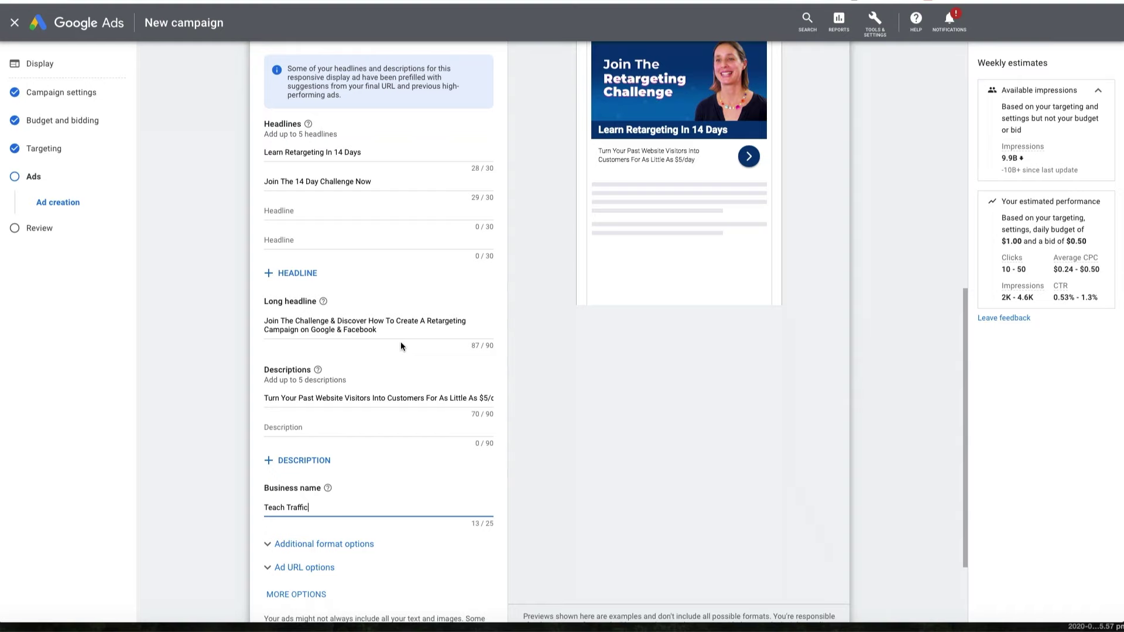
{"action": "scroll", "coordinate": [401, 333], "scroll_direction": "down", "scroll_amount": 2}
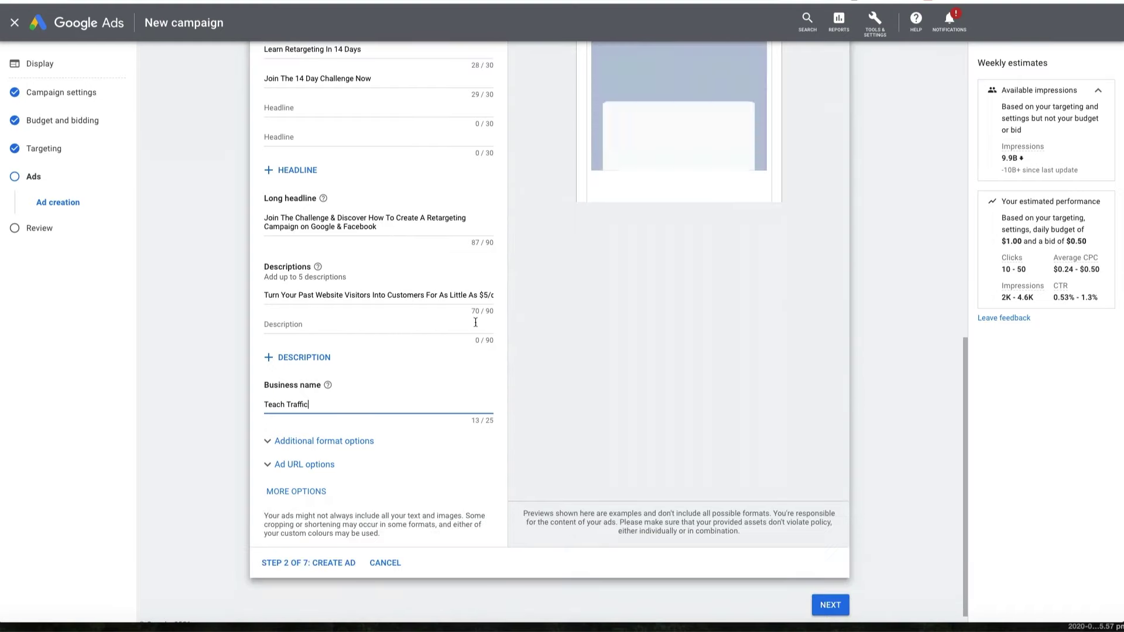
{"action": "left_click", "coordinate": [306, 405]}
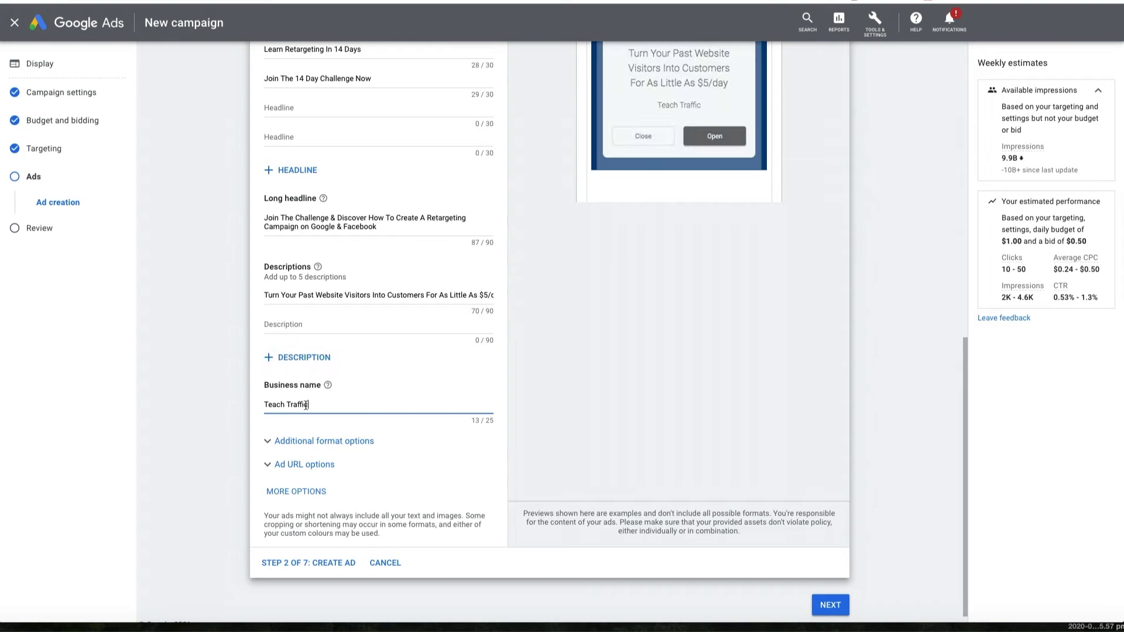
{"action": "scroll", "coordinate": [399, 371], "scroll_direction": "up", "scroll_amount": 5}
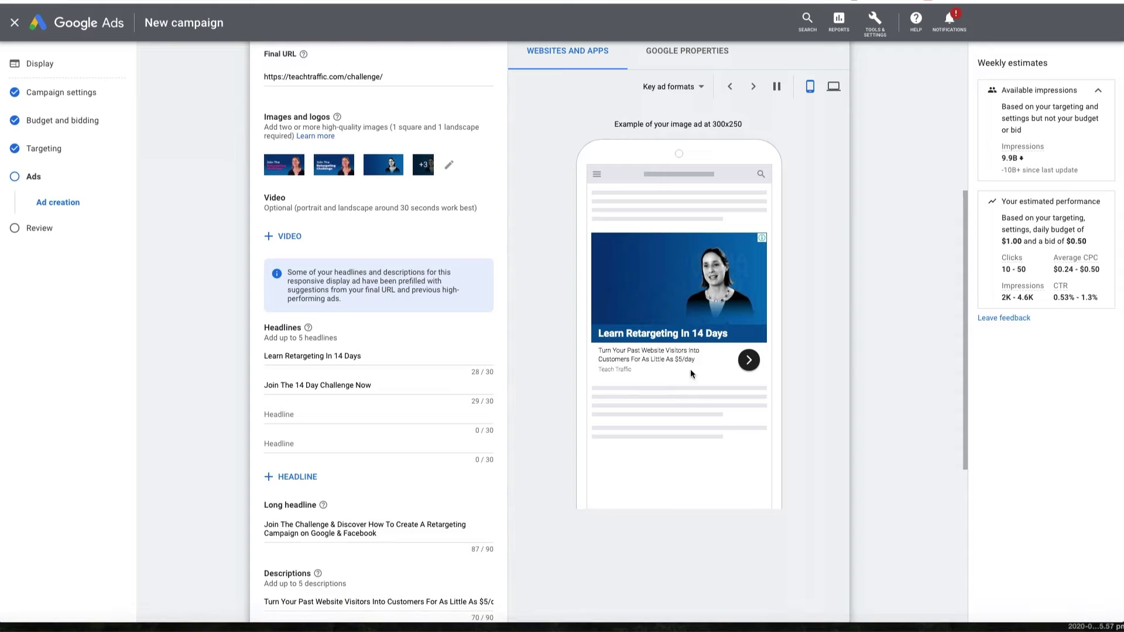
Preview the ad in two further image ad formats, then move to the bottom of the form.
{"action": "left_click", "coordinate": [754, 87]}
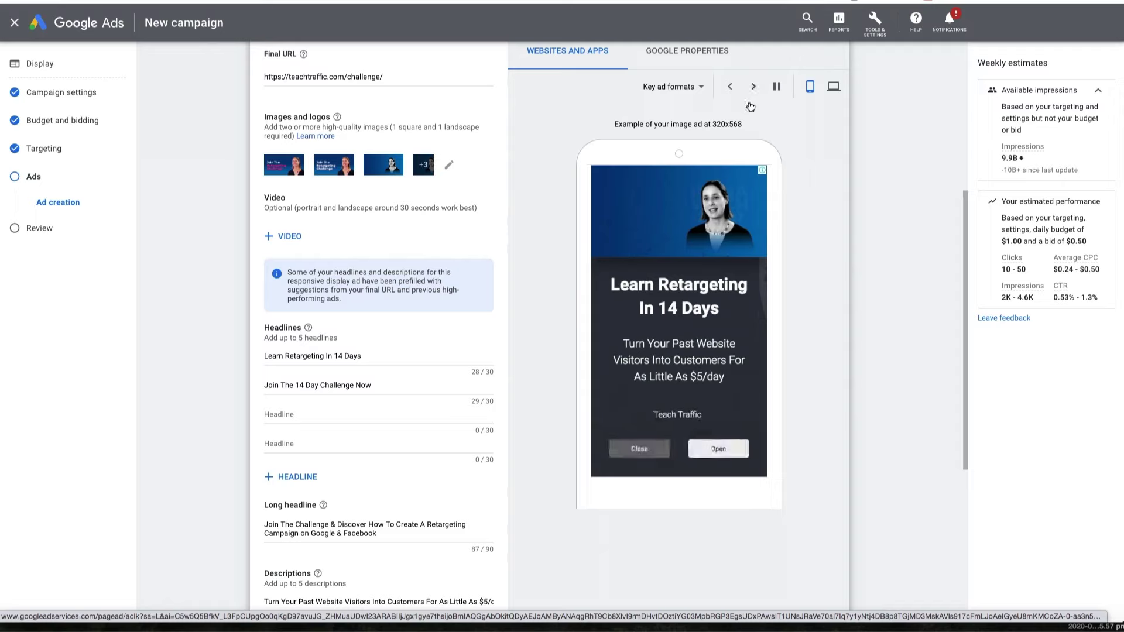
{"action": "left_click", "coordinate": [753, 91]}
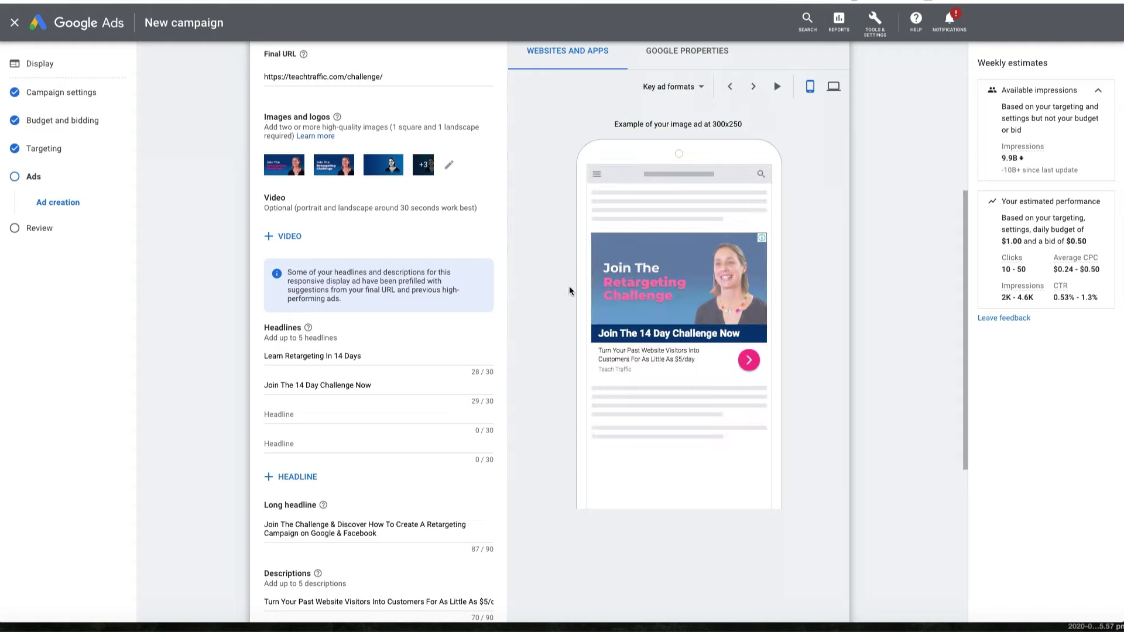
{"action": "scroll", "coordinate": [564, 287], "scroll_direction": "down", "scroll_amount": 4}
{"action": "scroll", "coordinate": [564, 290], "scroll_direction": "down", "scroll_amount": 2}
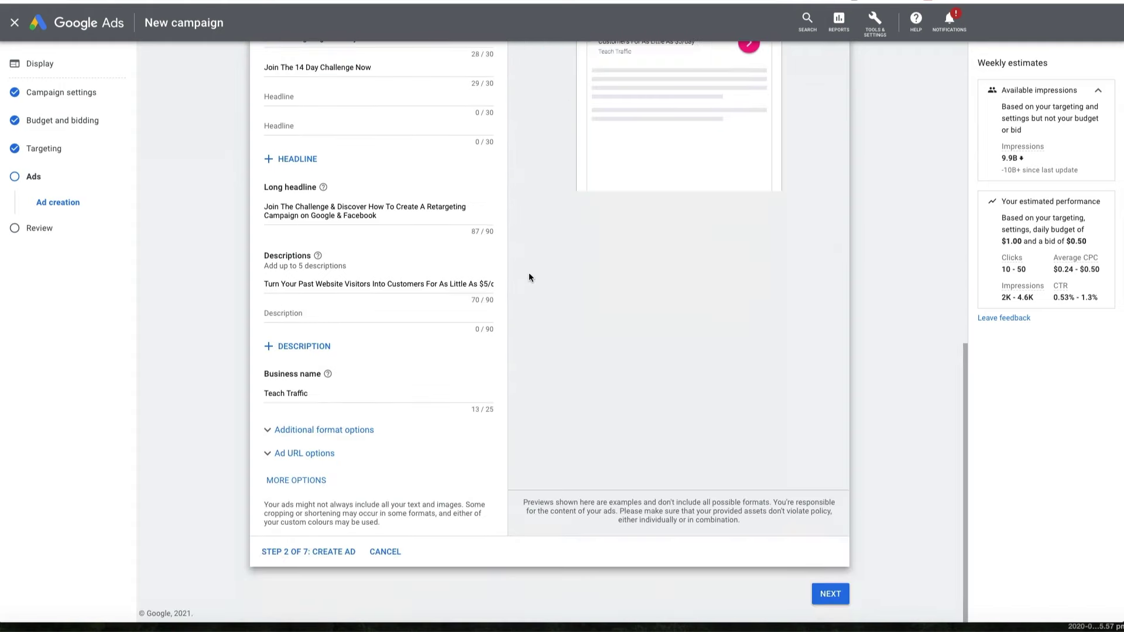
On the Review step, rename Ad group 1 to 'InMarket SEM Services'.
{"action": "left_click", "coordinate": [839, 593]}
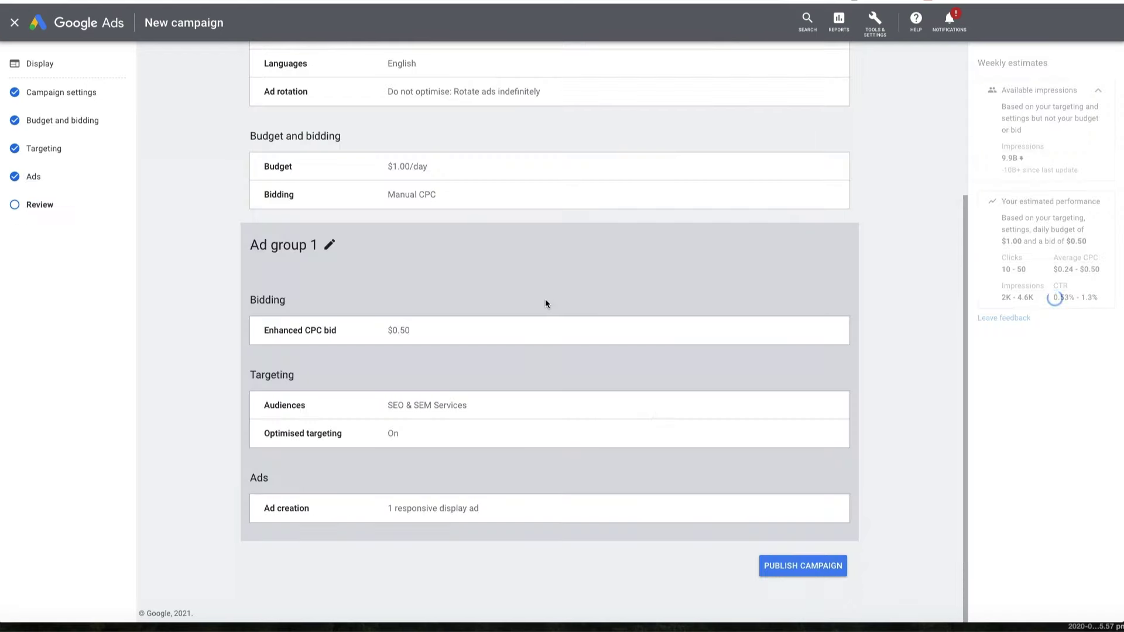
{"action": "left_click", "coordinate": [327, 247]}
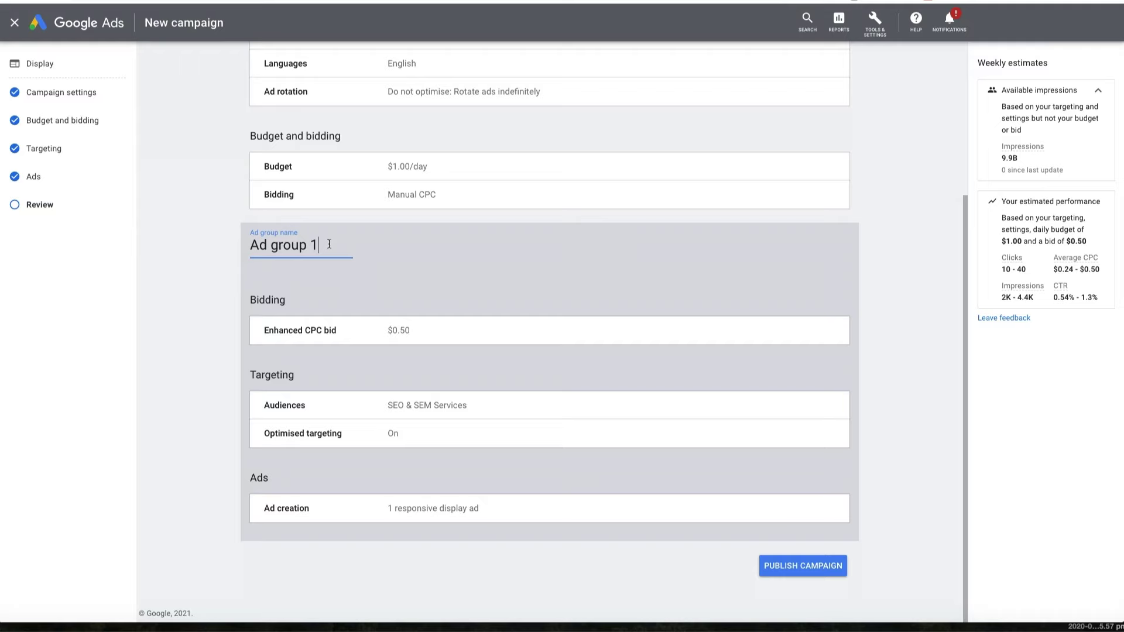
{"action": "key", "text": "BackSpace"}
{"action": "key", "text": "BackSpace"}
{"action": "key", "text": "BackSpace"}
{"action": "key", "text": "BackSpace"}
{"action": "key", "text": "BackSpace"}
{"action": "key", "text": "BackSpace"}
{"action": "key", "text": "BackSpace"}
{"action": "key", "text": "BackSpace"}
{"action": "key", "text": "BackSpace"}
{"action": "key", "text": "BackSpace"}
{"action": "type", "text": "InMarket SEM "}
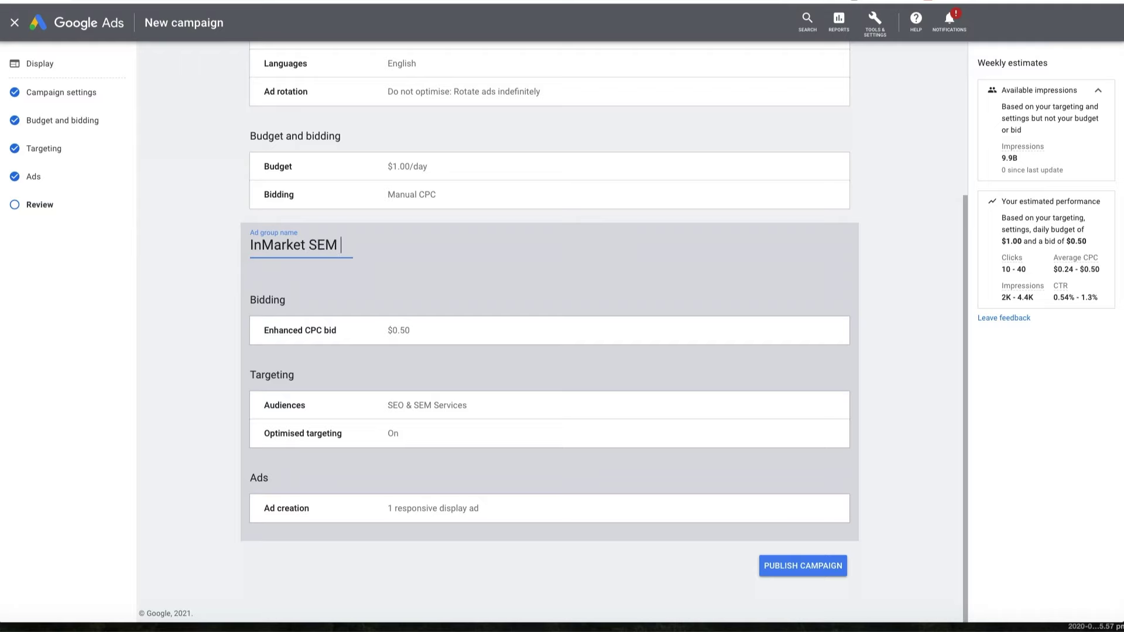
{"action": "type", "text": "Services"}
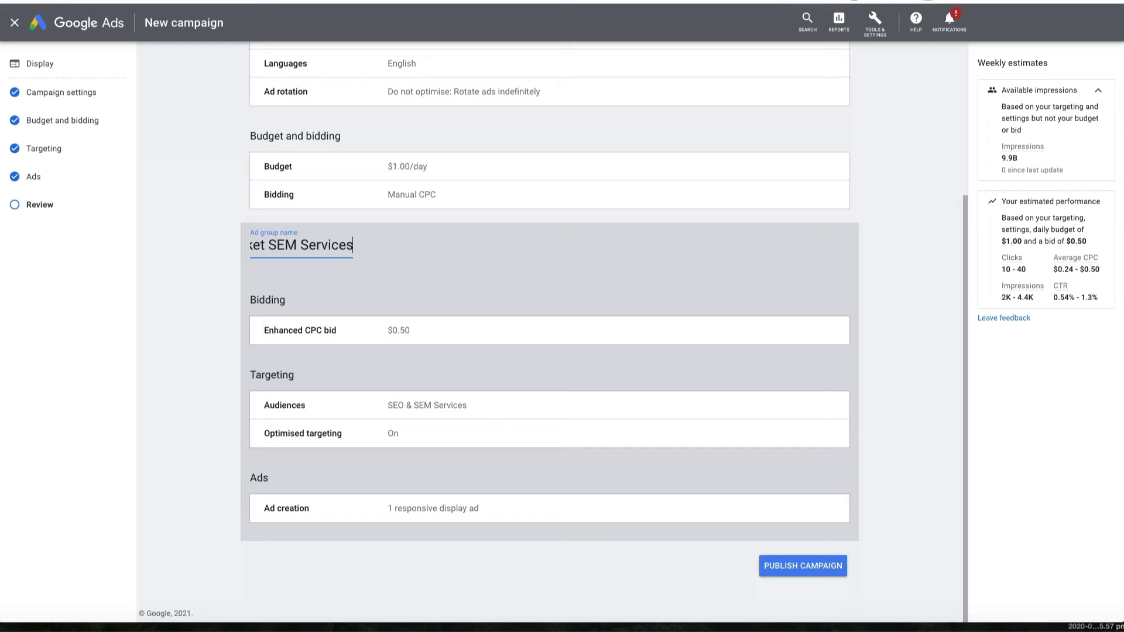
Turn off optimised targeting and pass the Ads step back to the campaign review.
{"action": "left_click", "coordinate": [302, 433]}
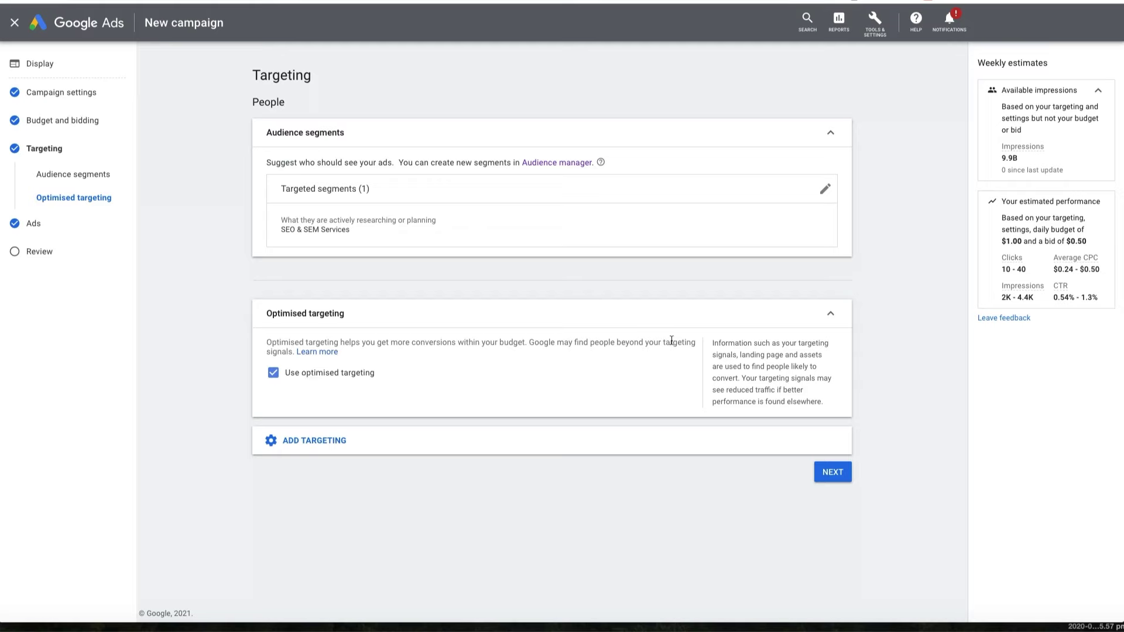
{"action": "left_click", "coordinate": [273, 373]}
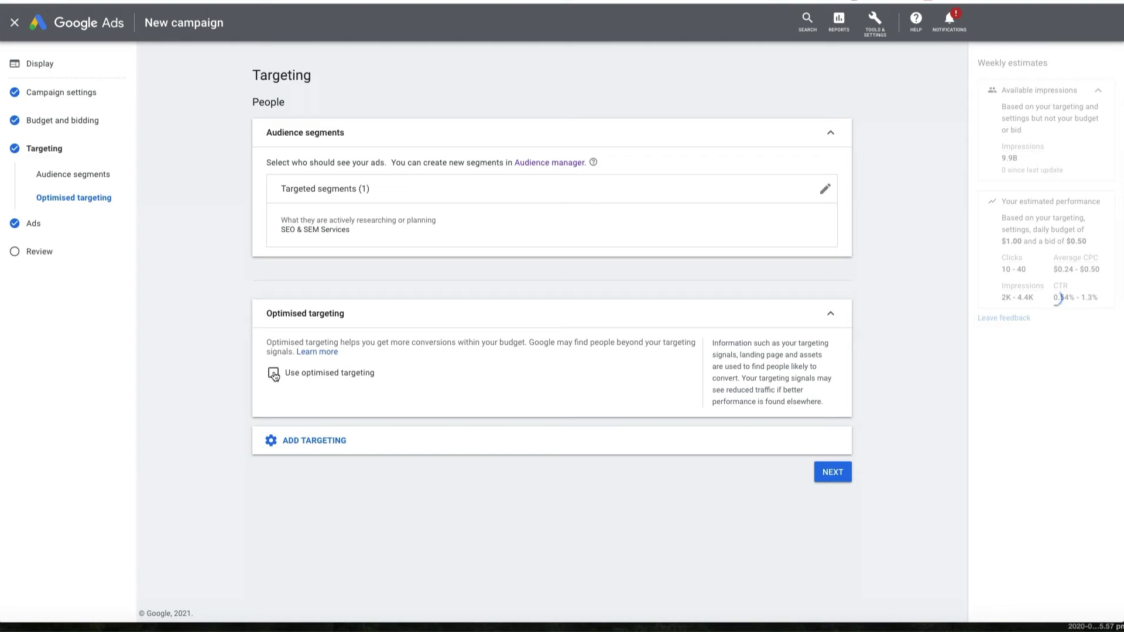
{"action": "left_click", "coordinate": [832, 472]}
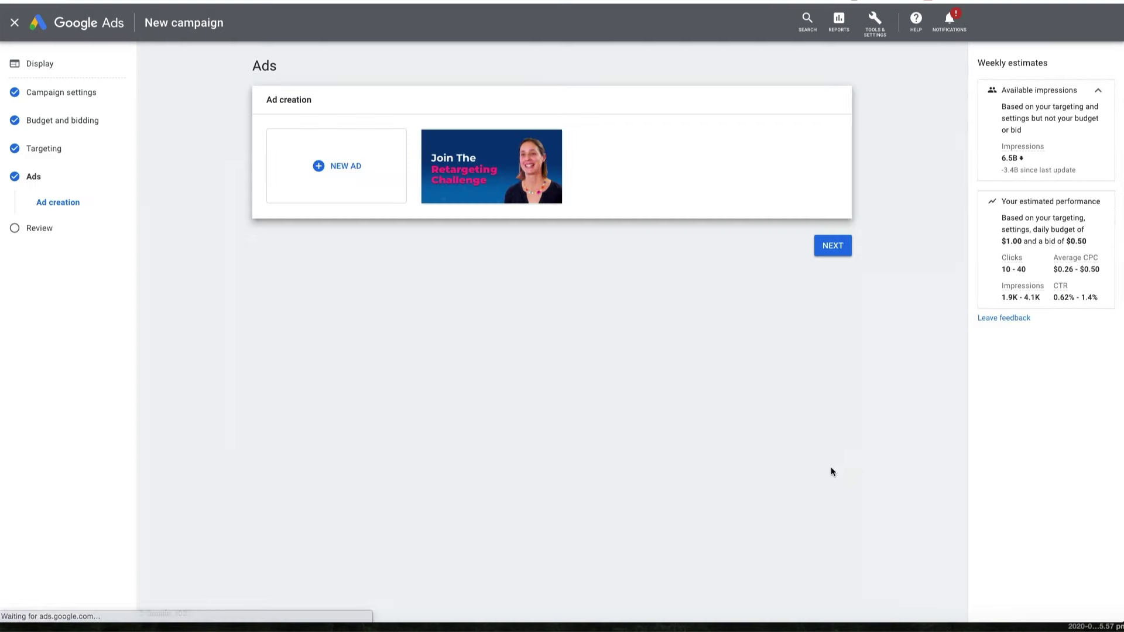
{"action": "mouse_move", "coordinate": [422, 189]}
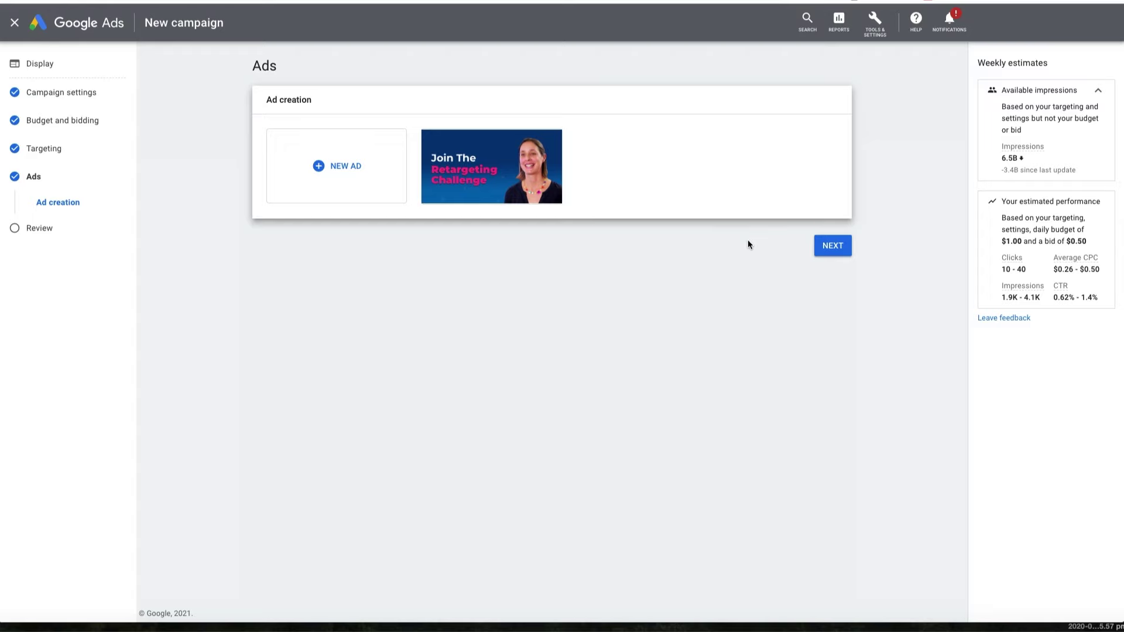
{"action": "left_click", "coordinate": [834, 247]}
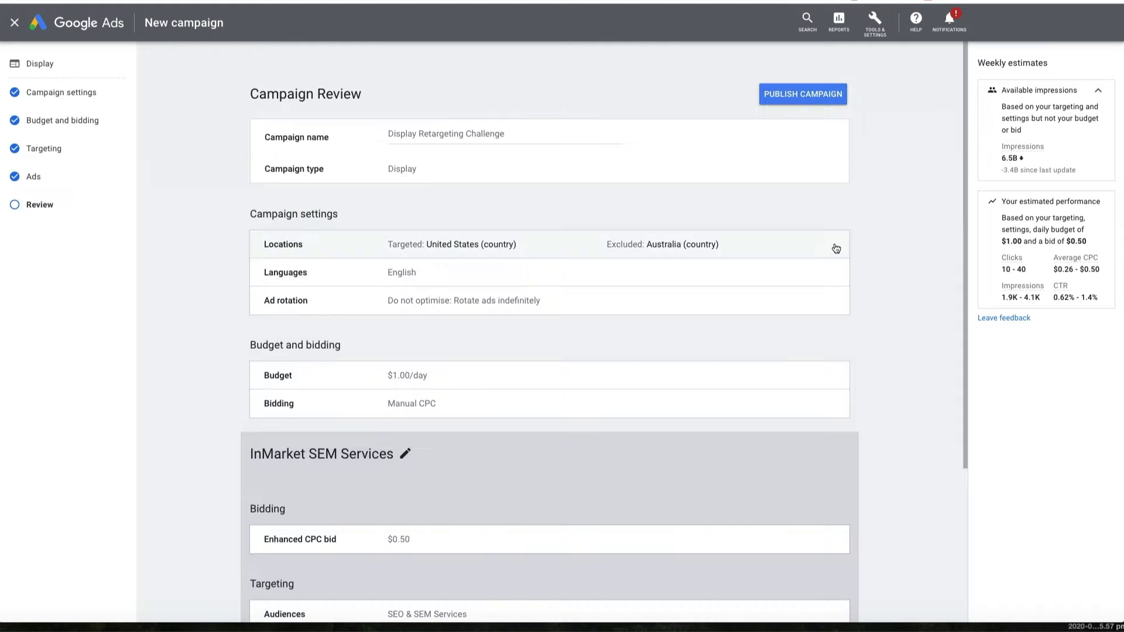
Publish the Display Retargeting Challenge campaign.
{"action": "left_click", "coordinate": [819, 94]}
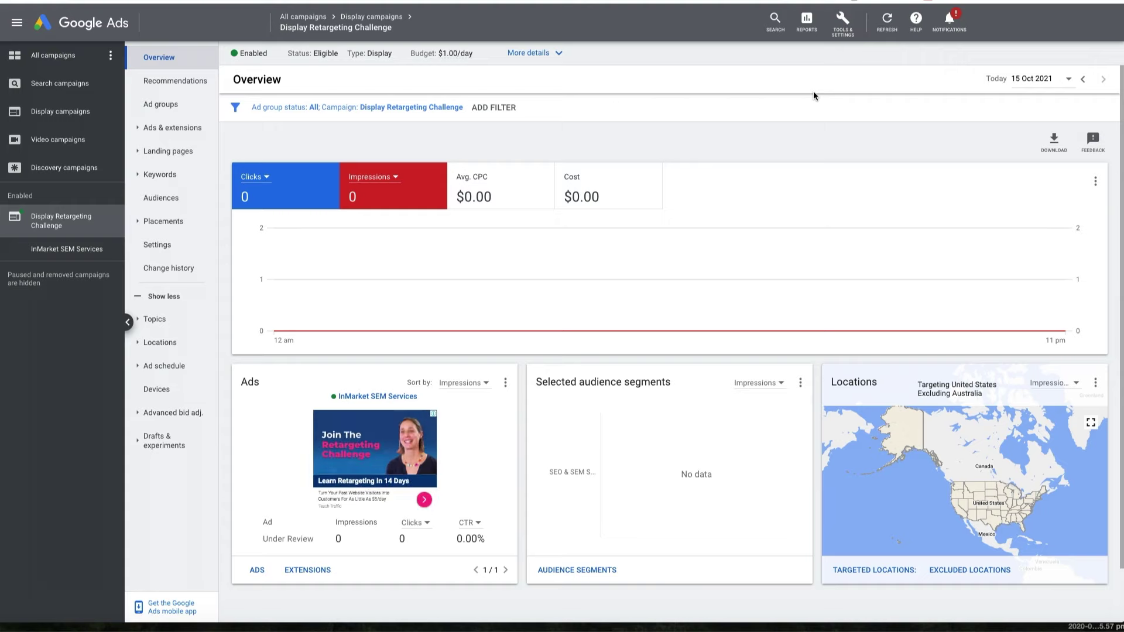
Open the Placements page of the InMarket SEM Services ad group.
{"action": "left_click", "coordinate": [84, 248]}
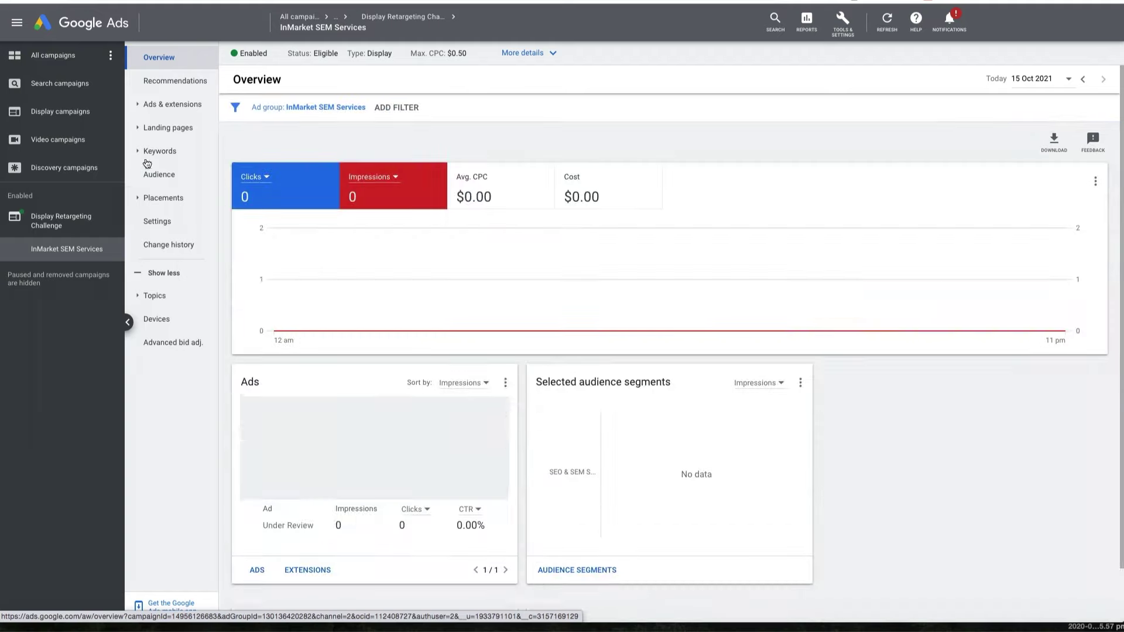
{"action": "left_click", "coordinate": [167, 198]}
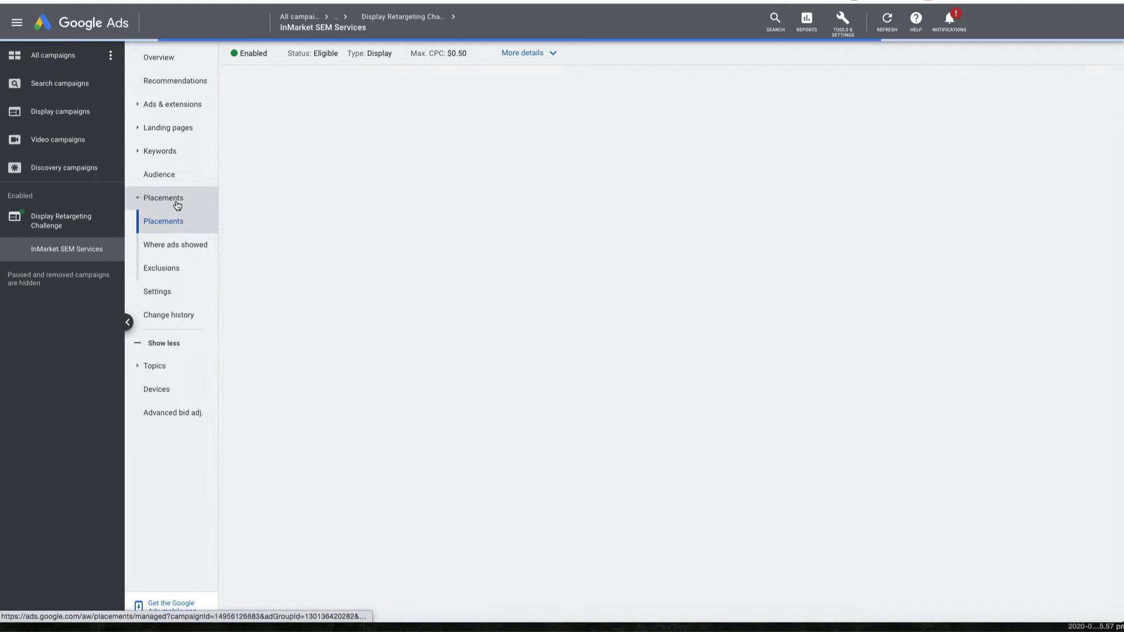